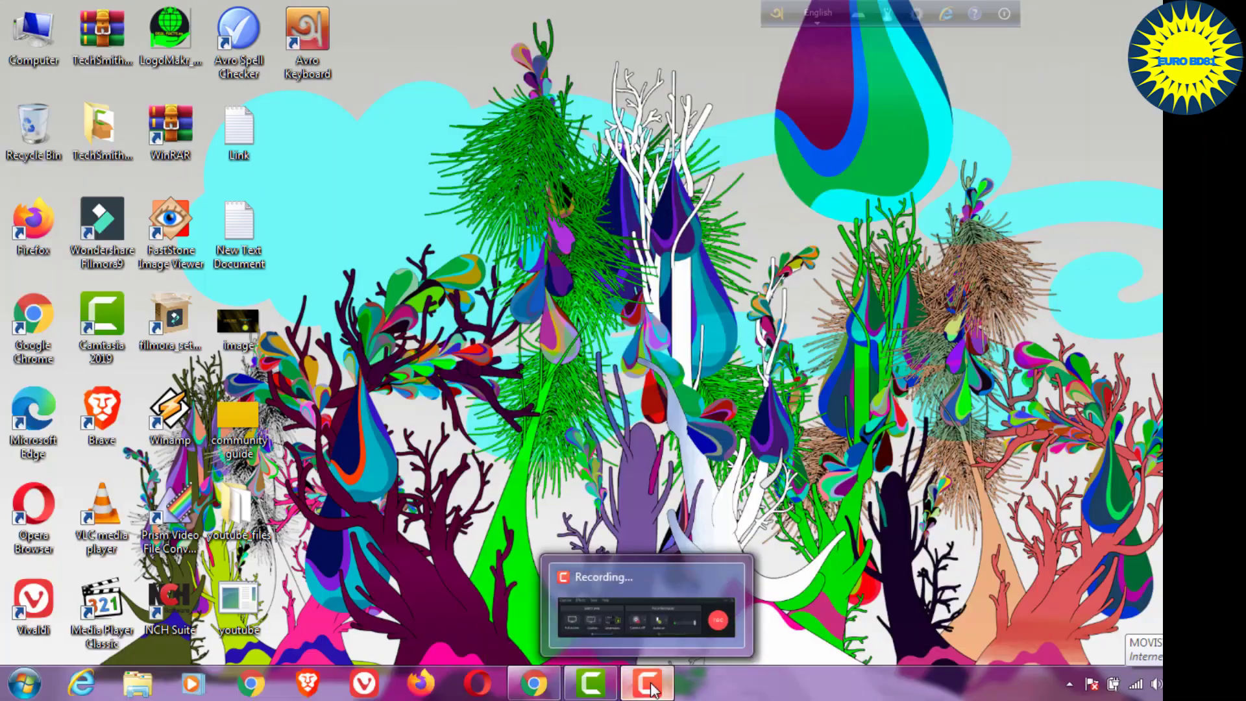
Step: Switch to Camtasia, import the Real Facts.es1 video from the Background music piano folder and place it at the start of Track 1
left_click(588, 687)
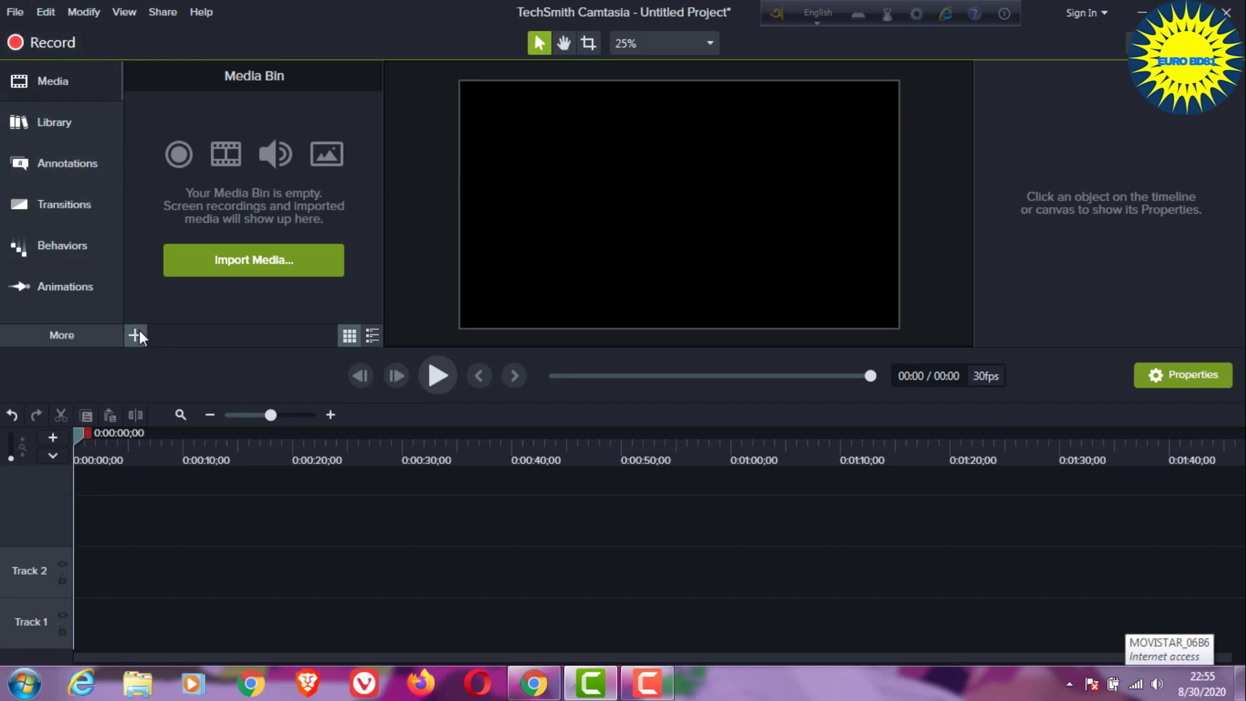
left_click(243, 263)
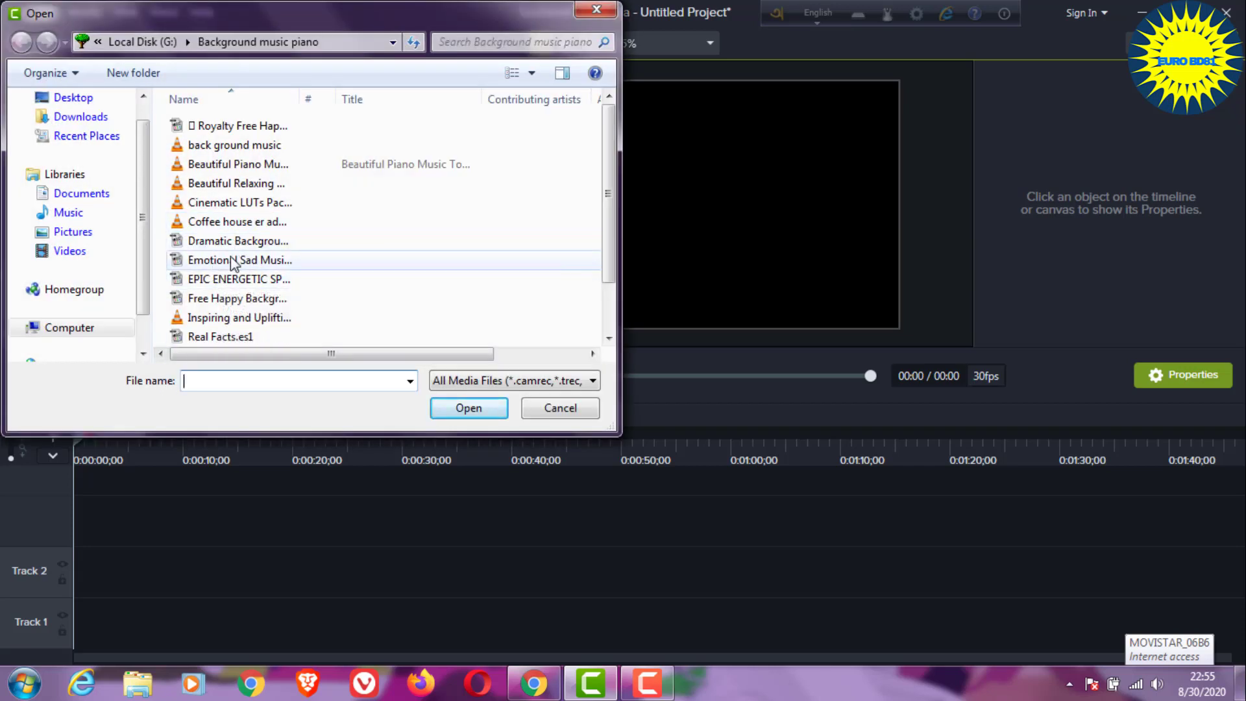
left_click(219, 337)
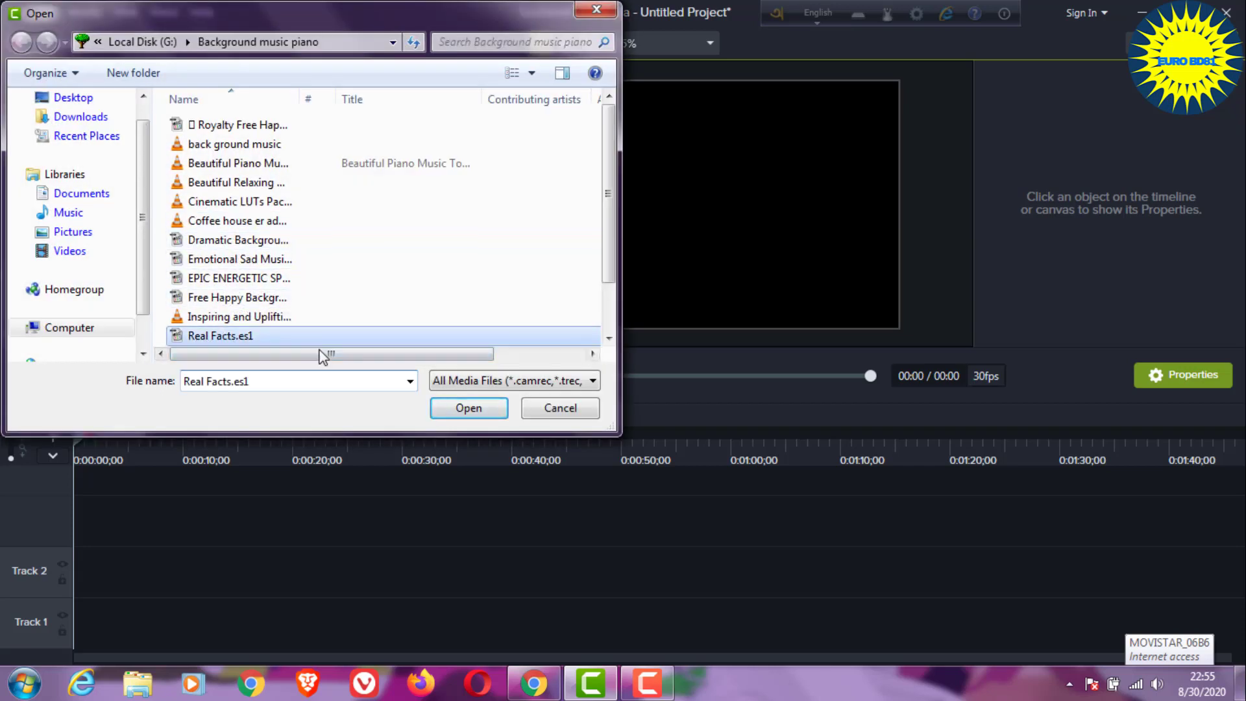
left_click(467, 408)
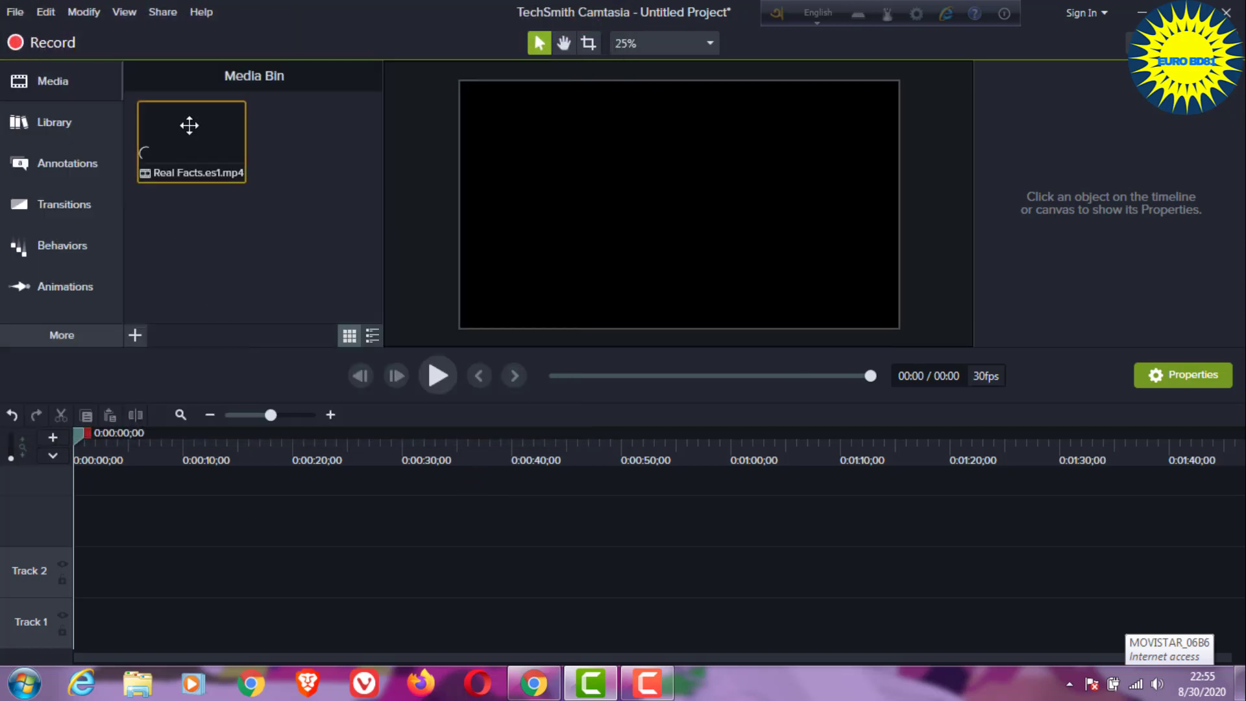
left_click_drag(188, 124, 80, 588)
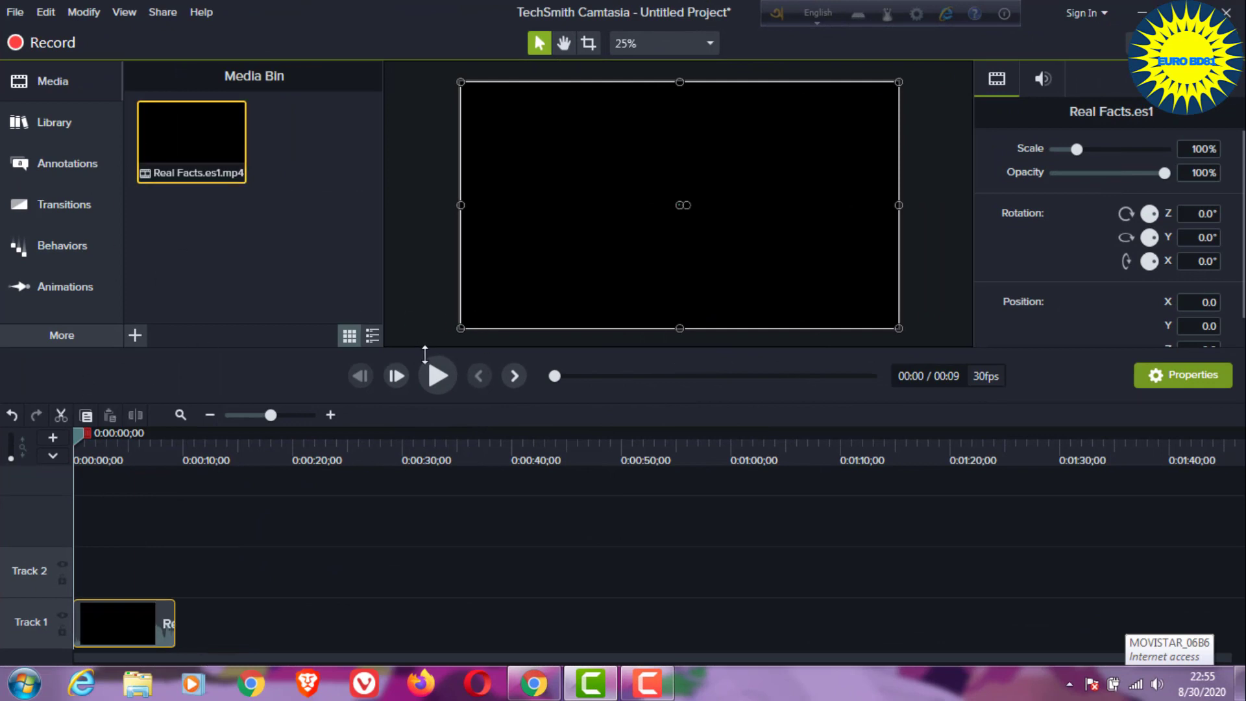
Step: Preview the first five seconds of the Real Facts.es1 clip and return the playhead to the start of the timeline
left_click(438, 376)
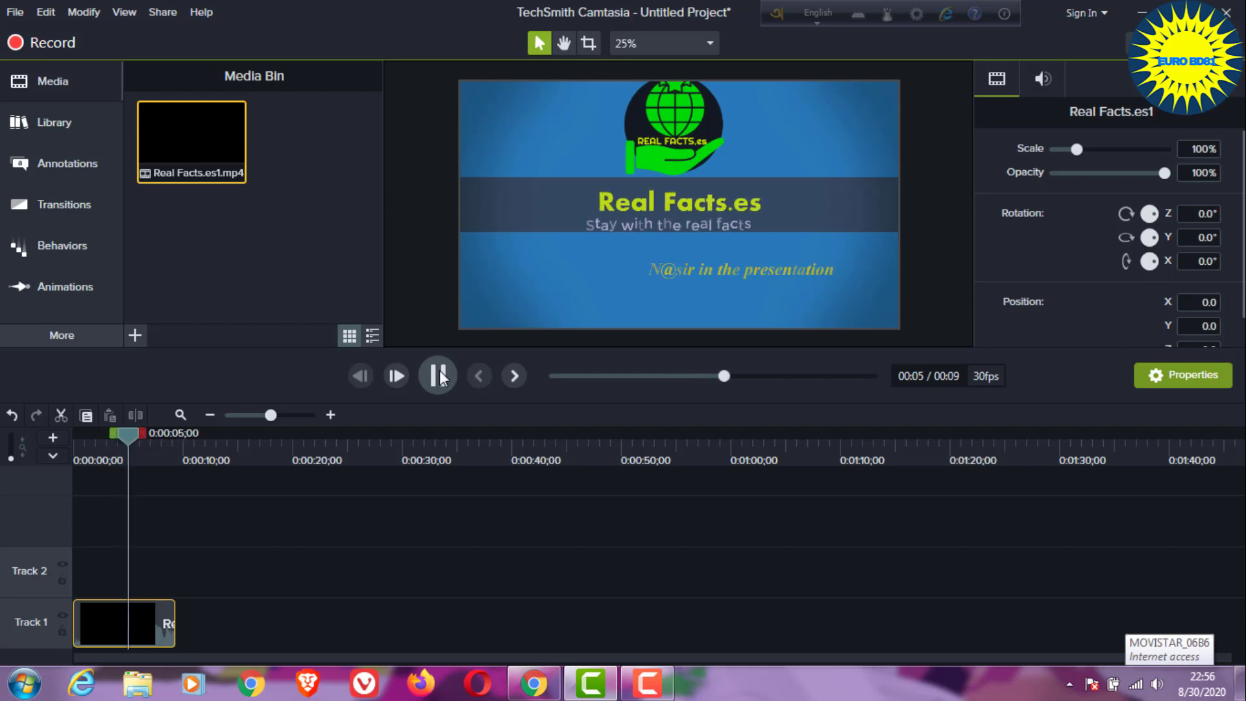
left_click(439, 375)
left_click_drag(133, 430, 64, 461)
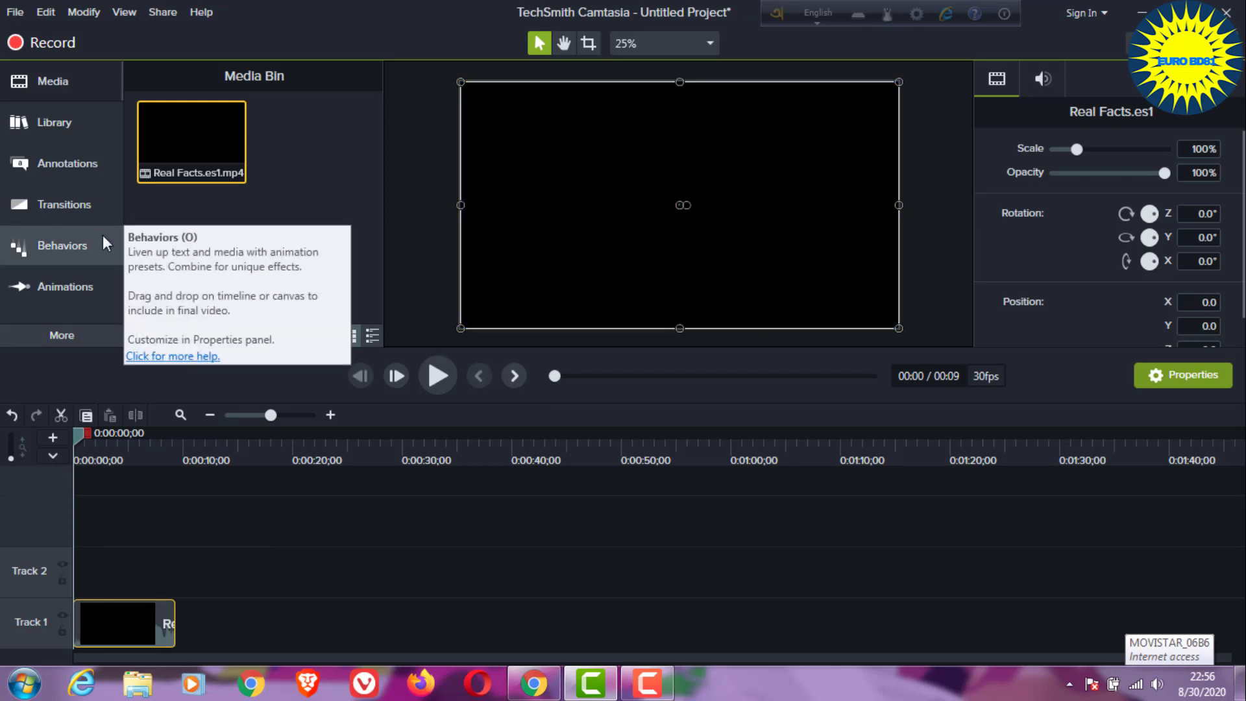
Step: Add a plain text callout at the start of Track 2 and clear its placeholder text
left_click(56, 162)
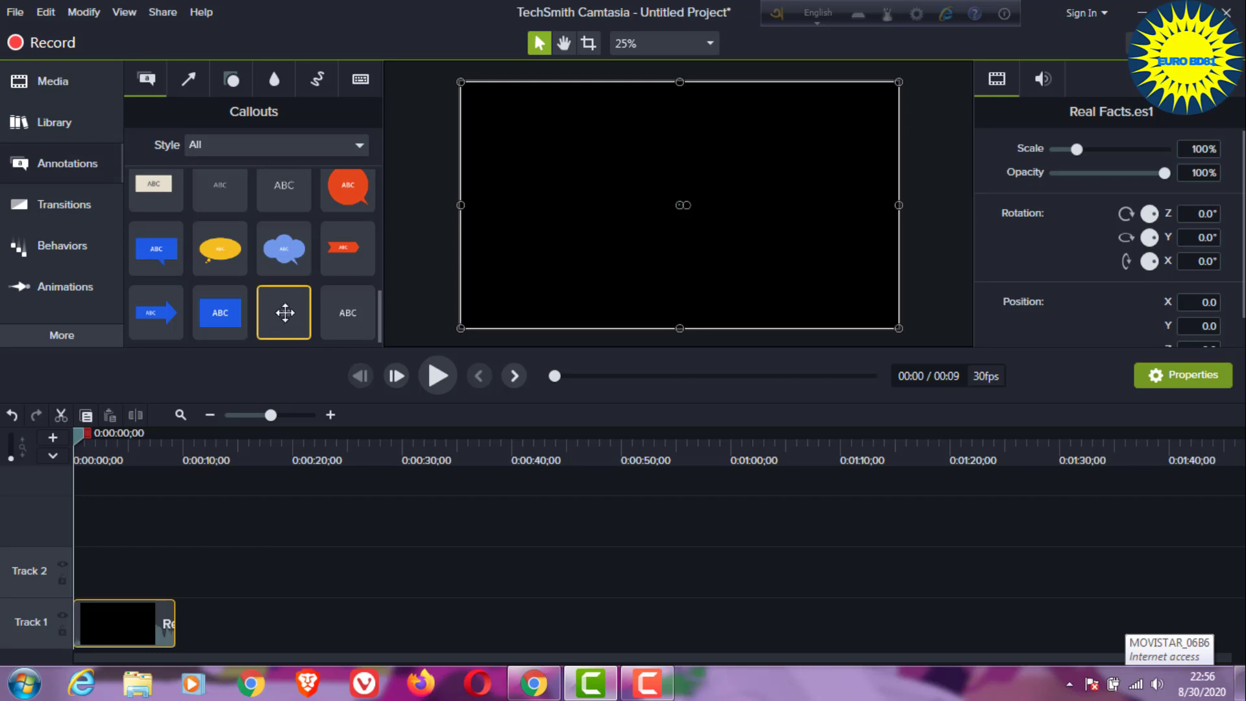
left_click_drag(312, 315, 75, 575)
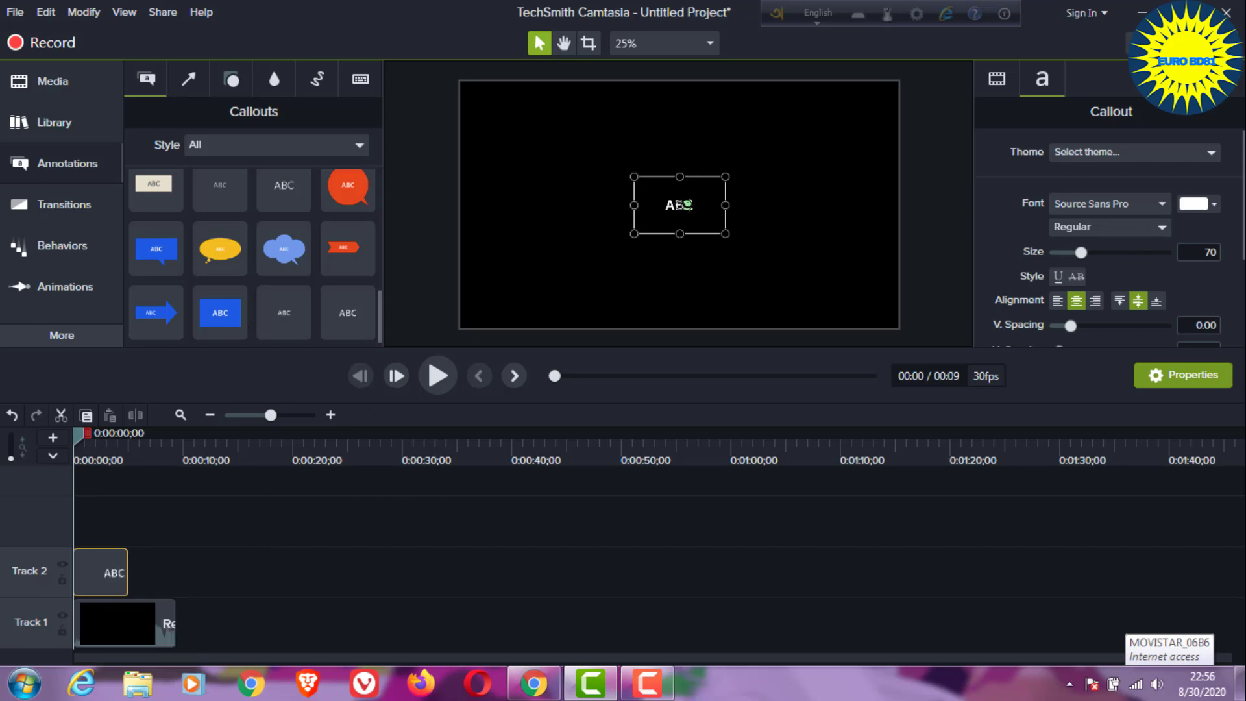
double_click(688, 204)
key("Delete")
type("jags")
key("BackSpace")
key("BackSpace")
key("BackSpace")
key("BackSpace")
Step: Enlarge the empty text callout on all four sides so that it covers most of the canvas
left_click_drag(726, 205, 852, 206)
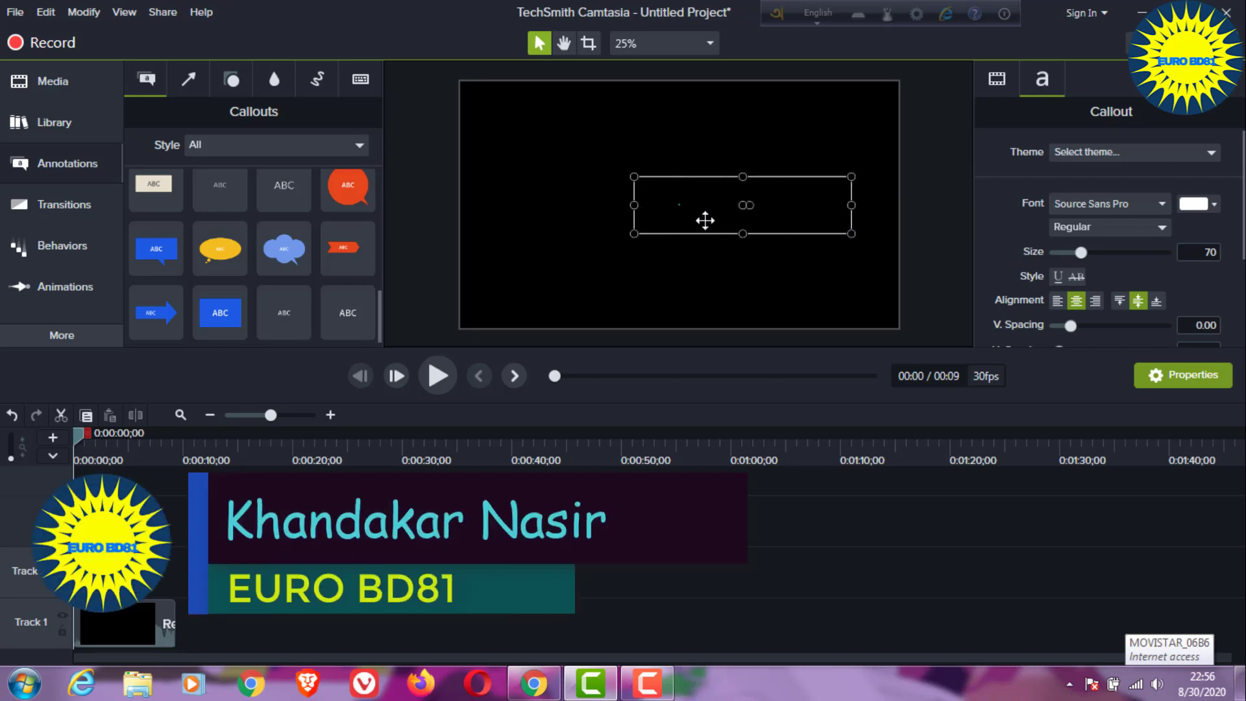
left_click_drag(634, 205, 508, 231)
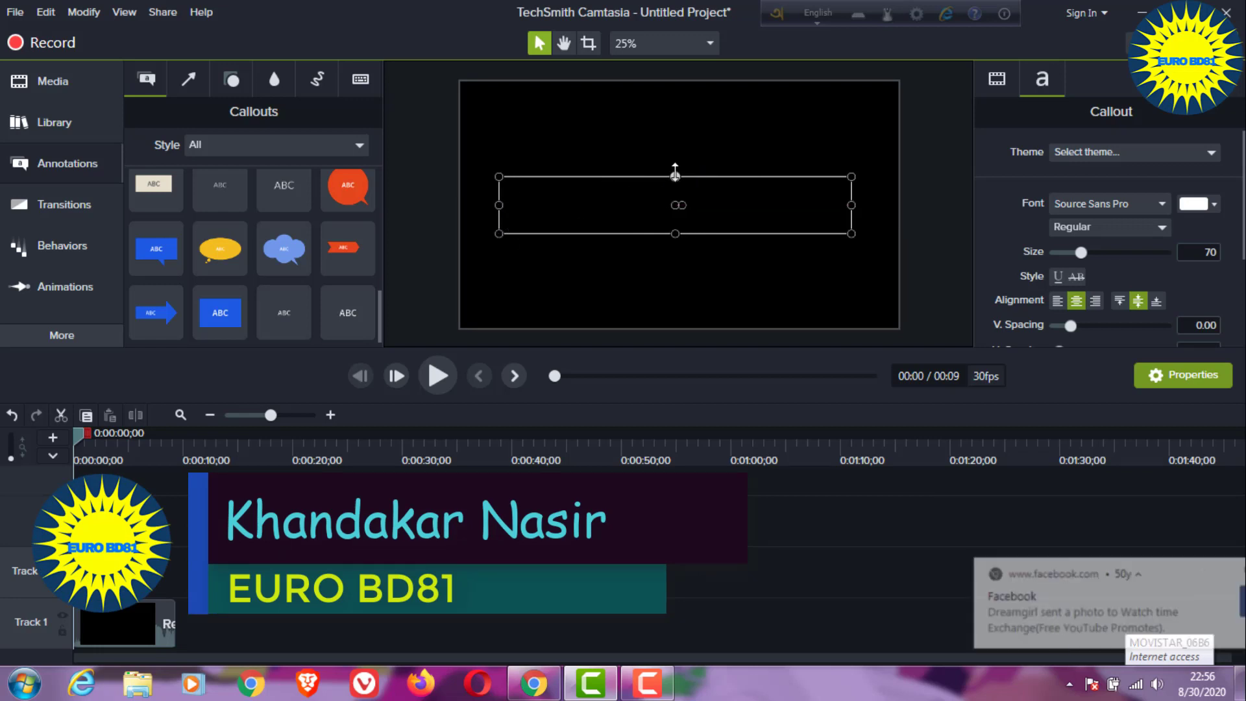
left_click_drag(675, 172, 676, 107)
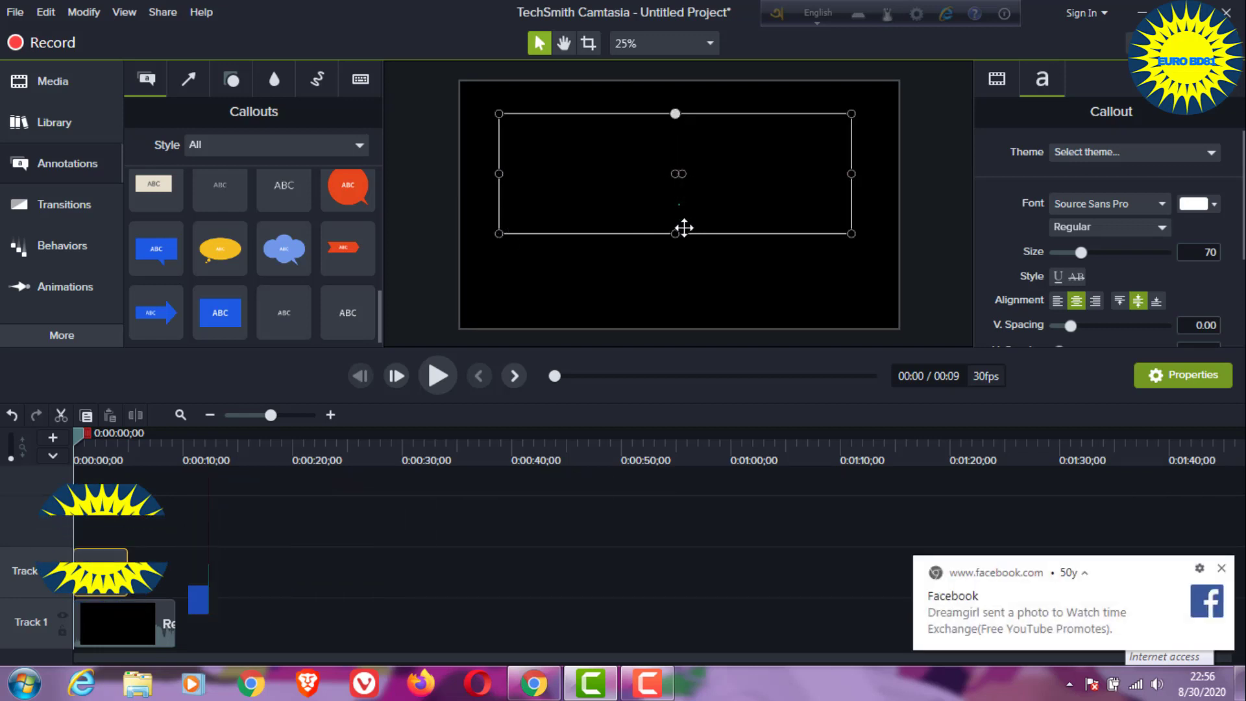
left_click_drag(742, 172, 732, 203)
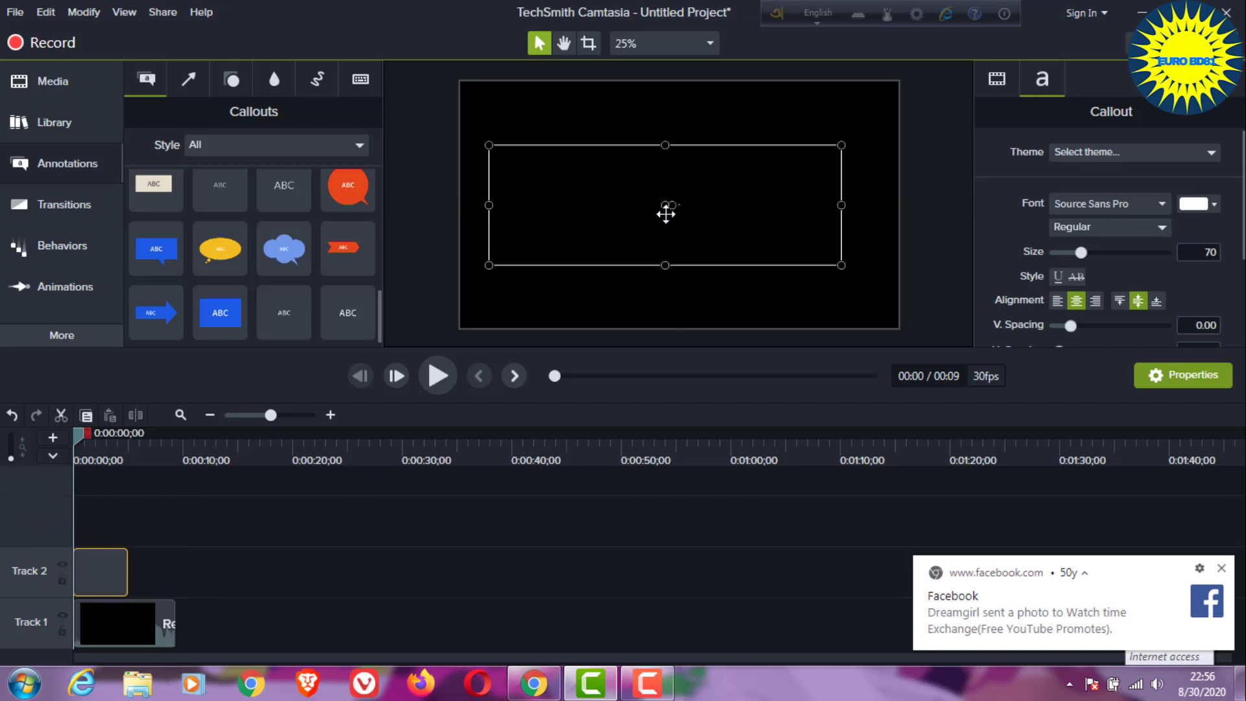
left_click(1222, 569)
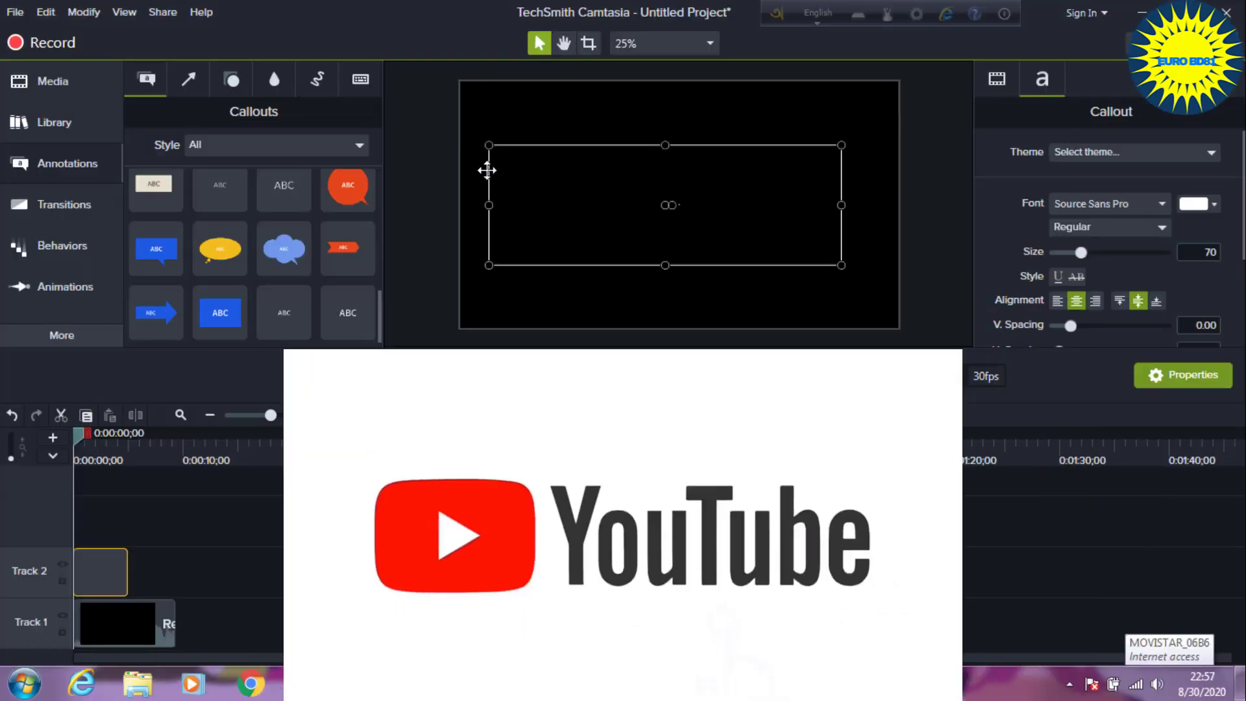
left_click_drag(489, 205, 461, 212)
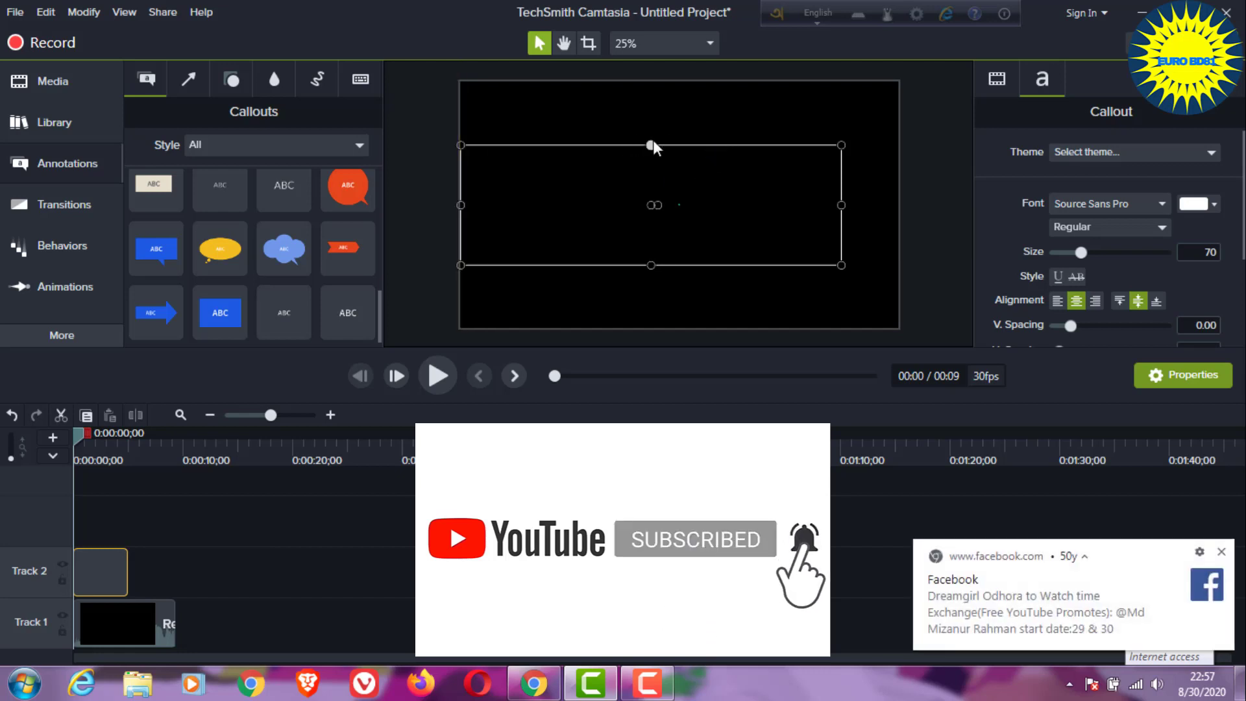
left_click_drag(651, 146, 654, 102)
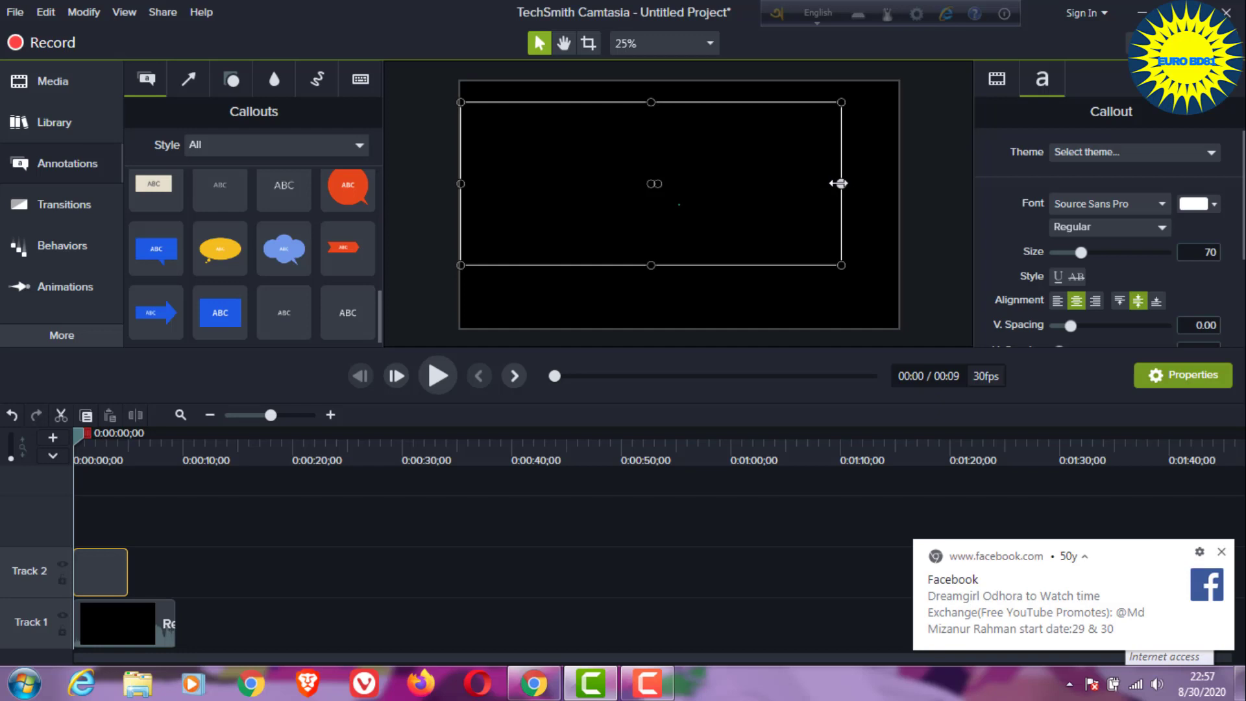
left_click_drag(839, 183, 882, 198)
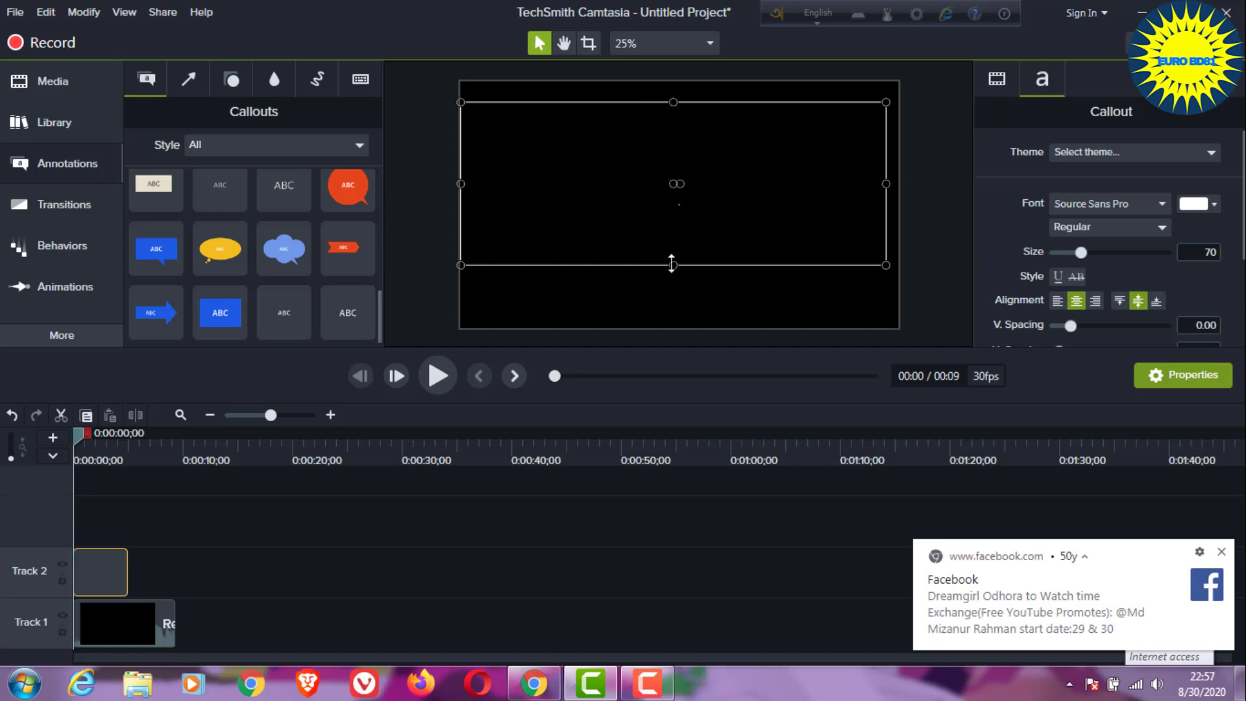
left_click_drag(676, 290, 675, 290)
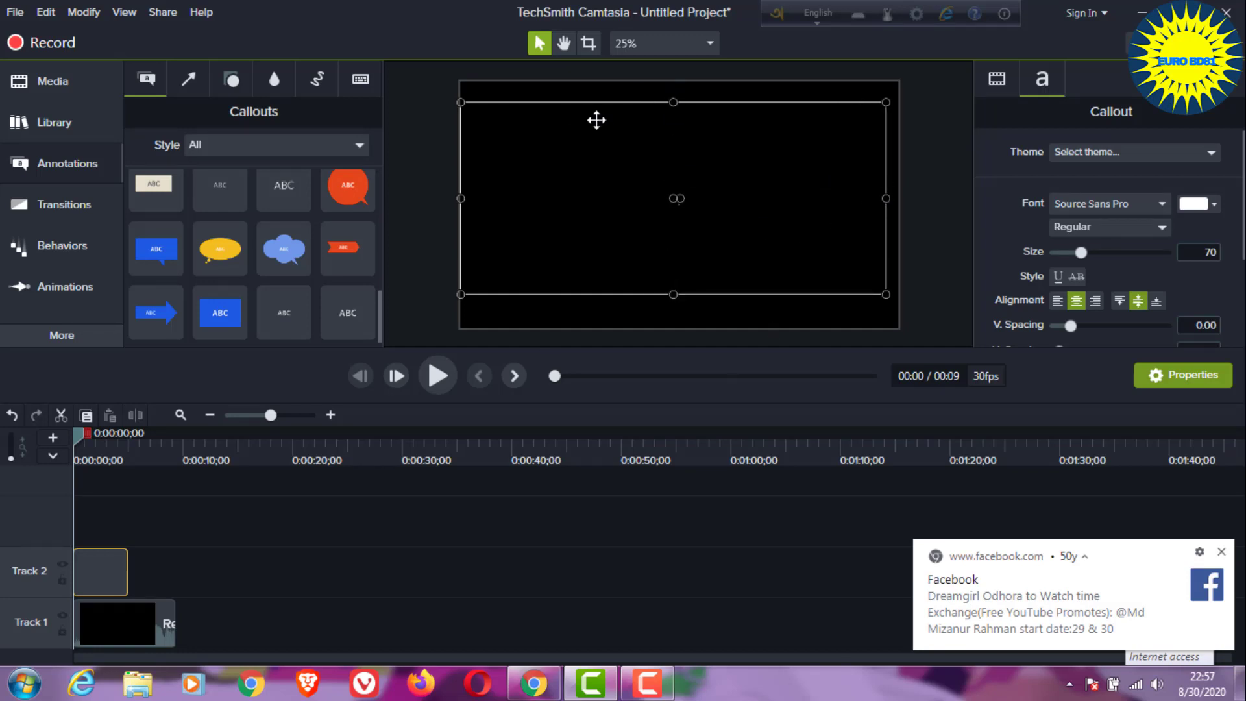
Step: Switch to Chrome and copy the Bengali paragraph under "Hacking C" in the opened Gmail message
left_click(533, 683)
left_click(374, 628)
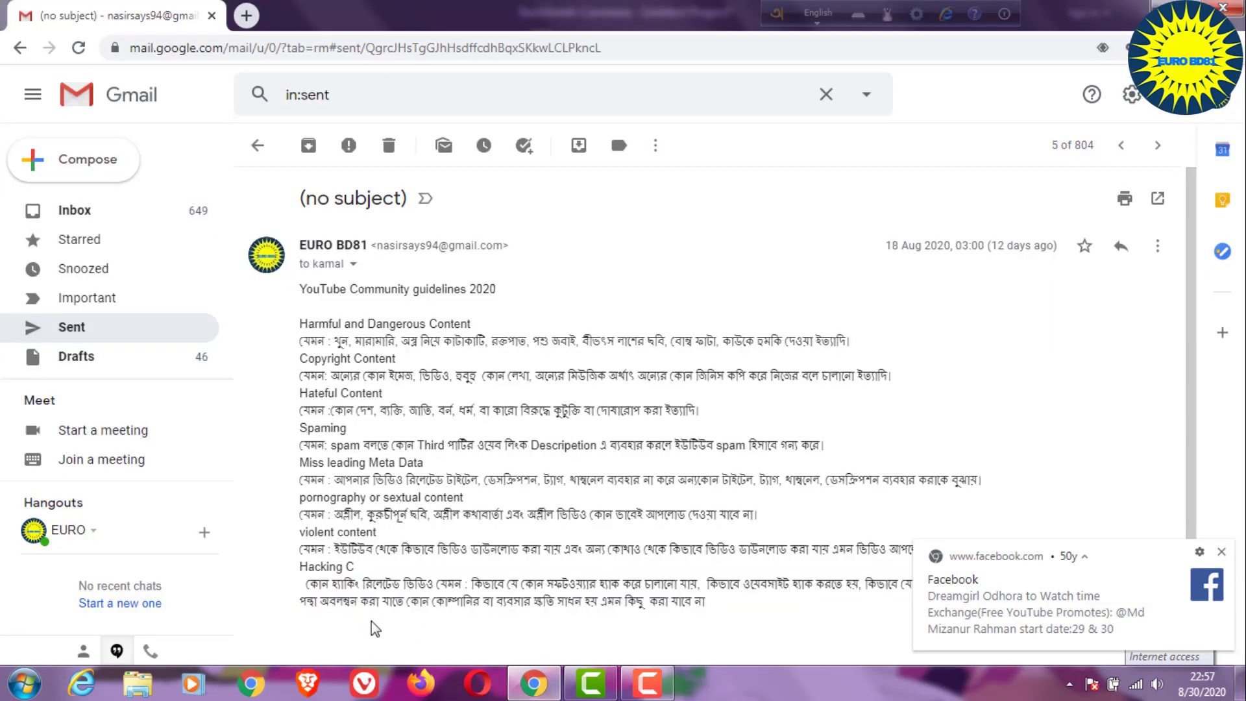
left_click_drag(302, 586, 371, 622)
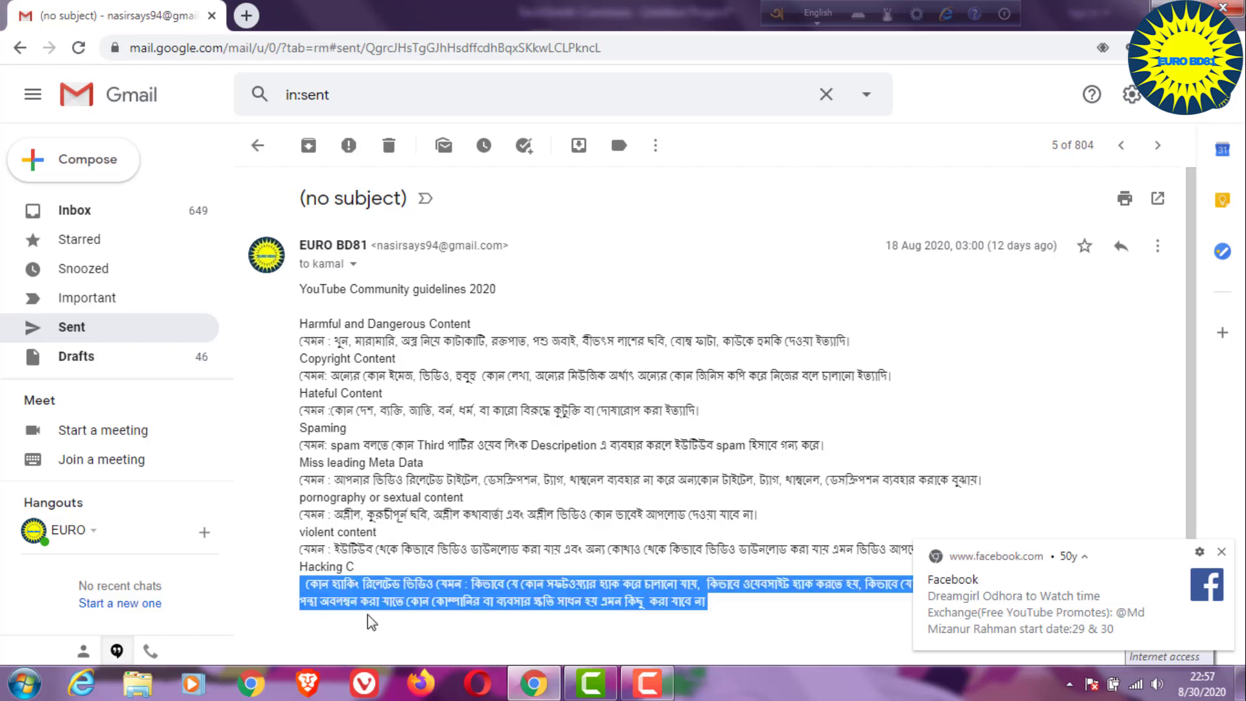
right_click(424, 588)
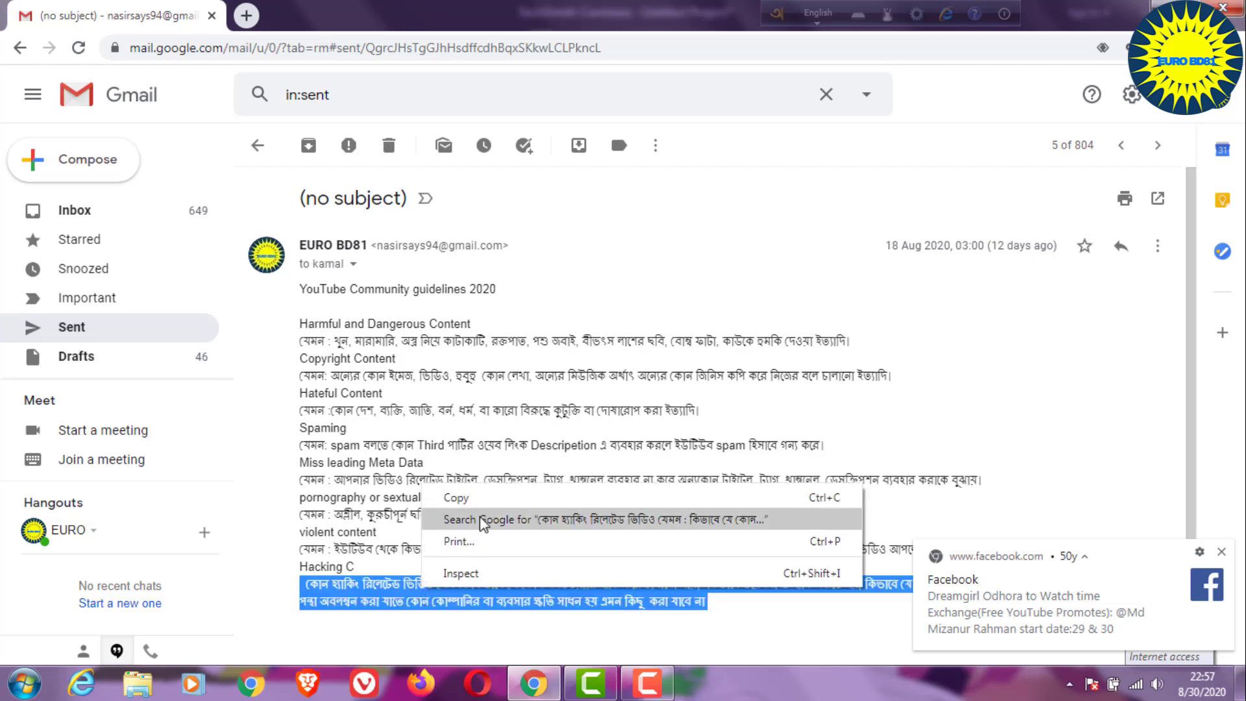
left_click(454, 495)
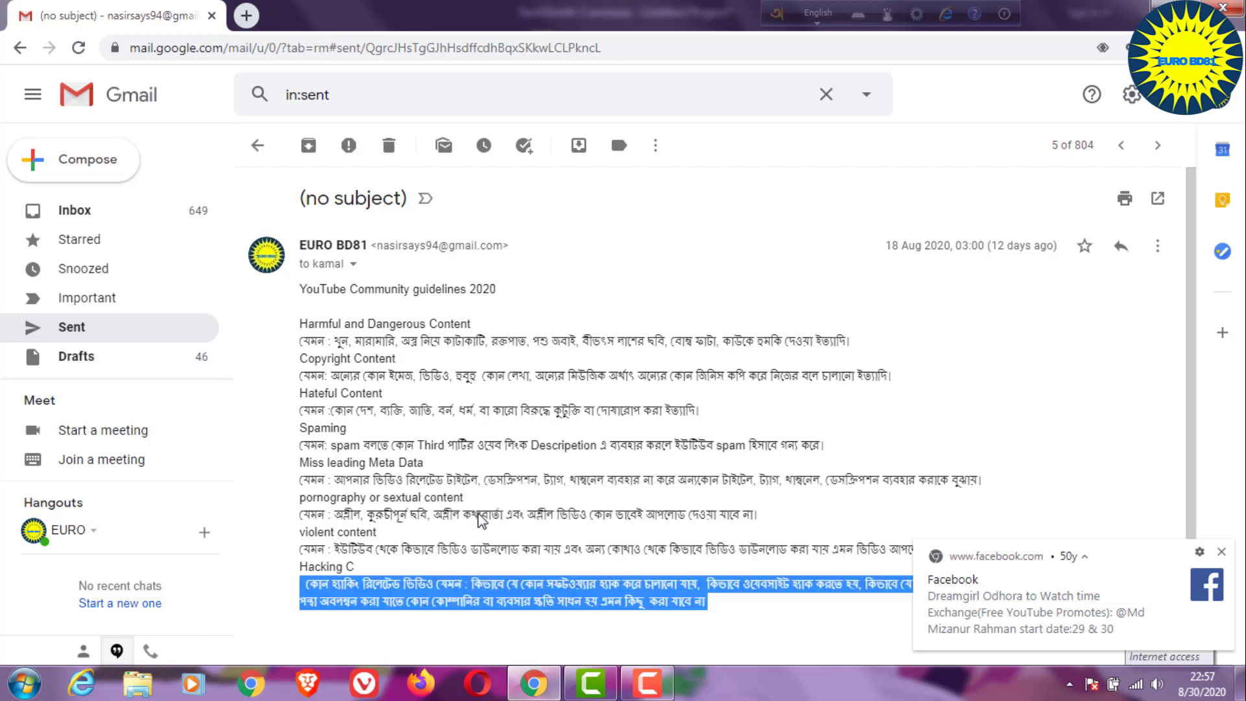
Step: Return to Camtasia, try to paste the copied paragraph into the callout, and centre the callout vertically on the canvas
left_click(587, 685)
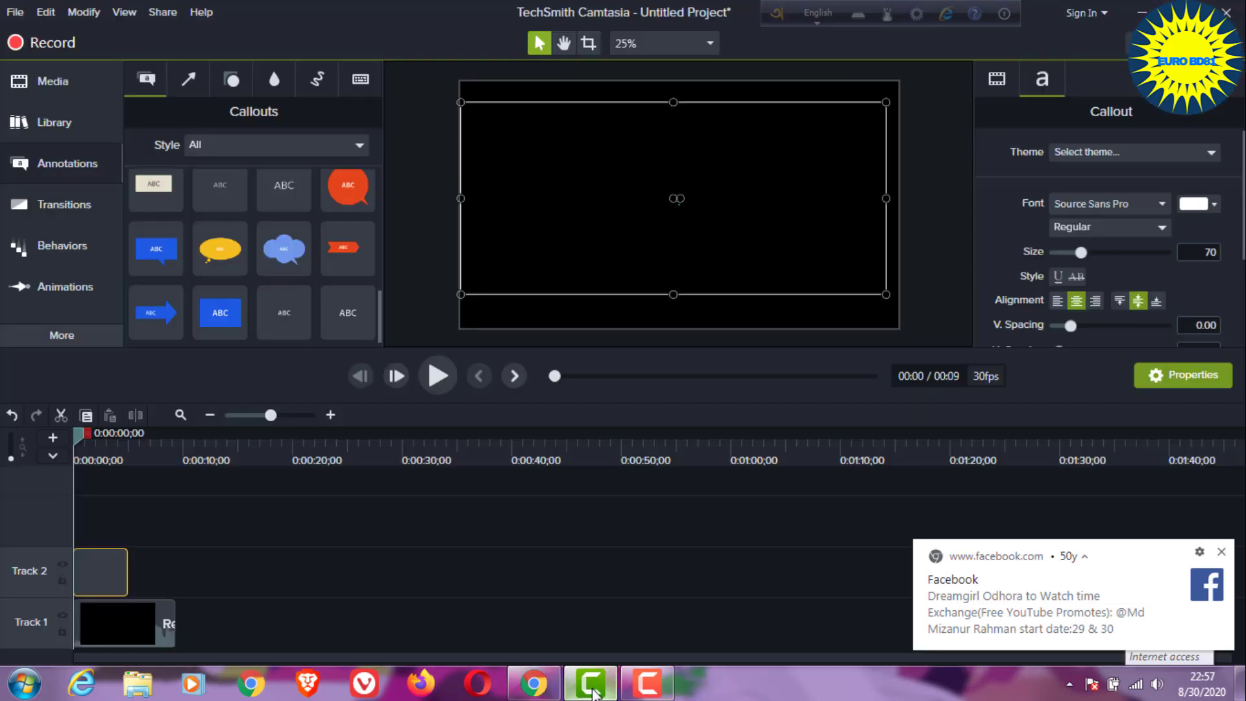
right_click(675, 196)
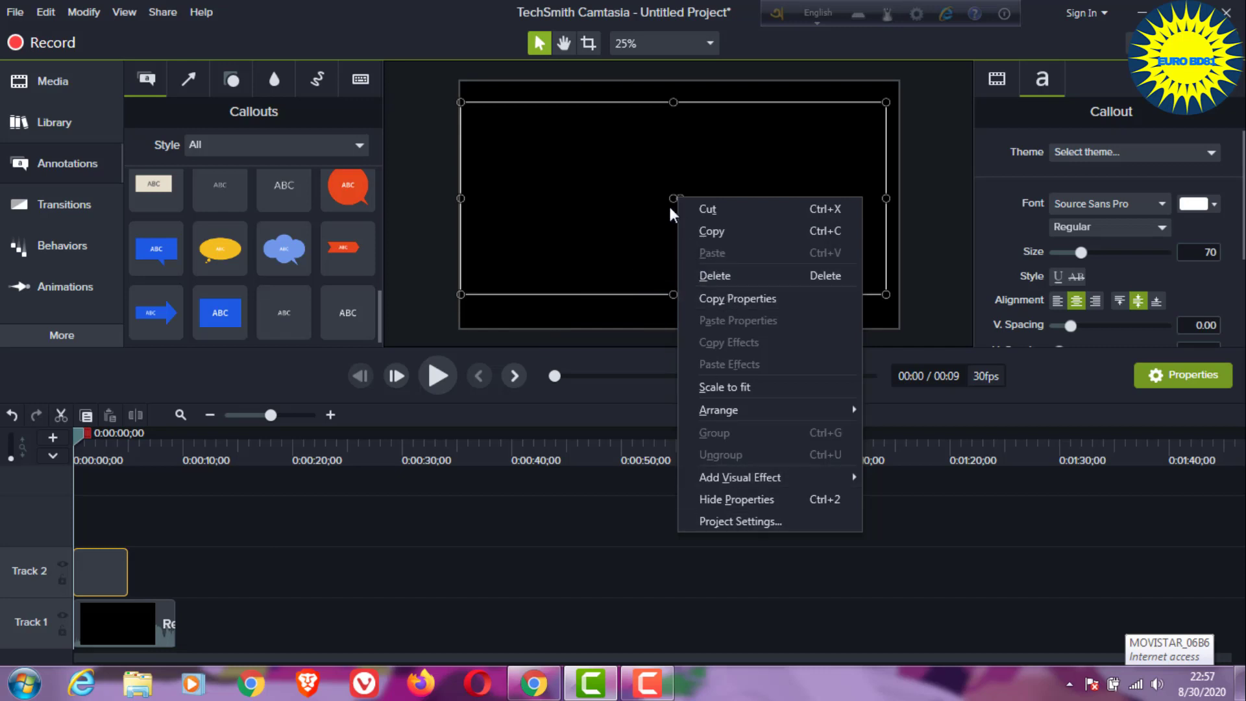
left_click(627, 188)
right_click(696, 217)
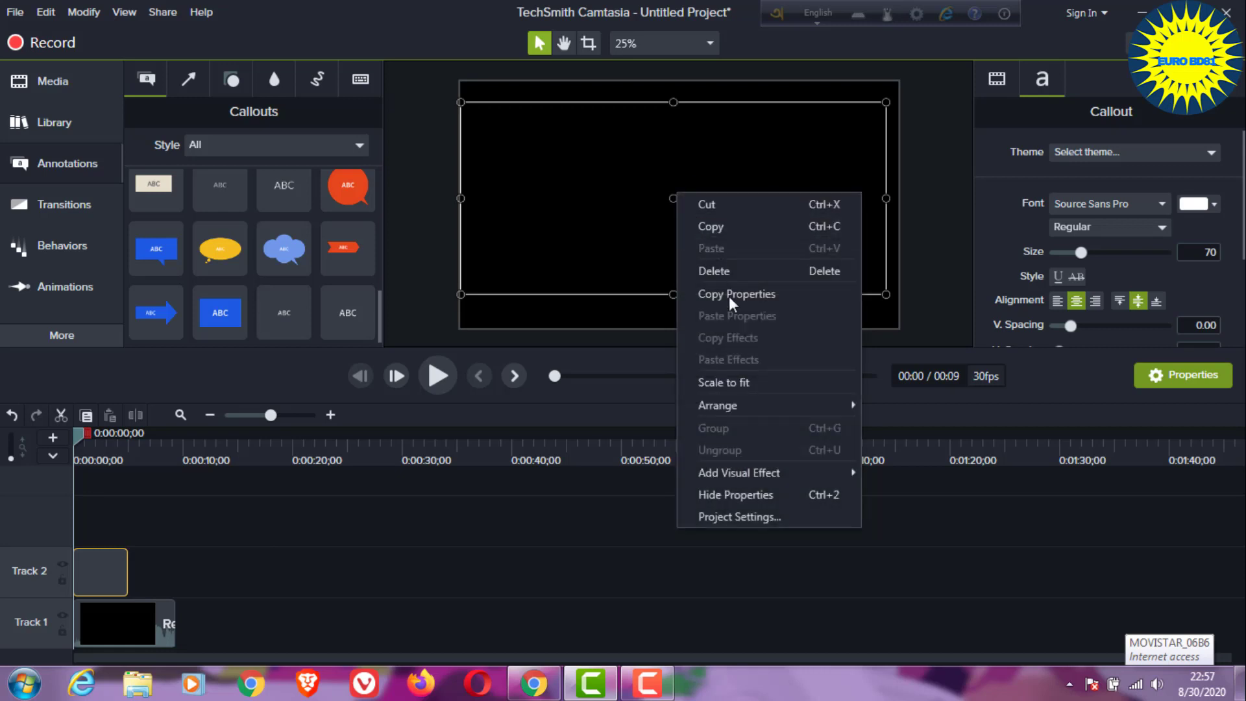
left_click(656, 172)
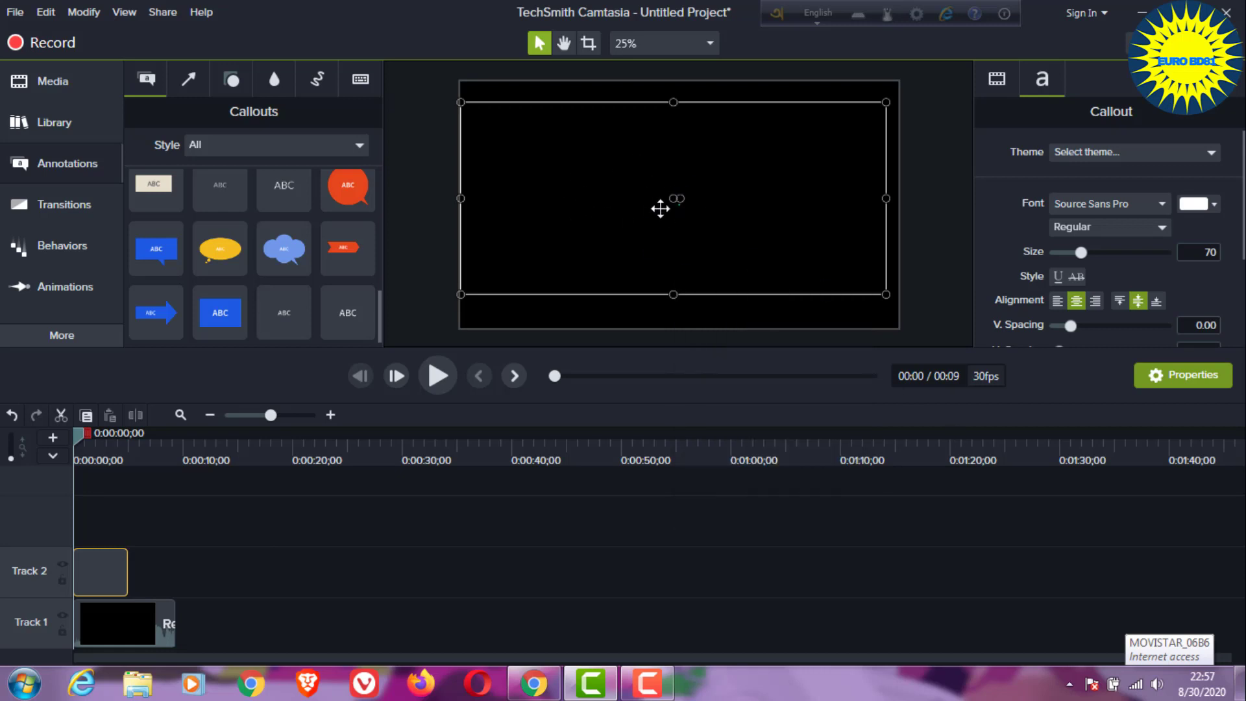
left_click_drag(636, 212, 641, 213)
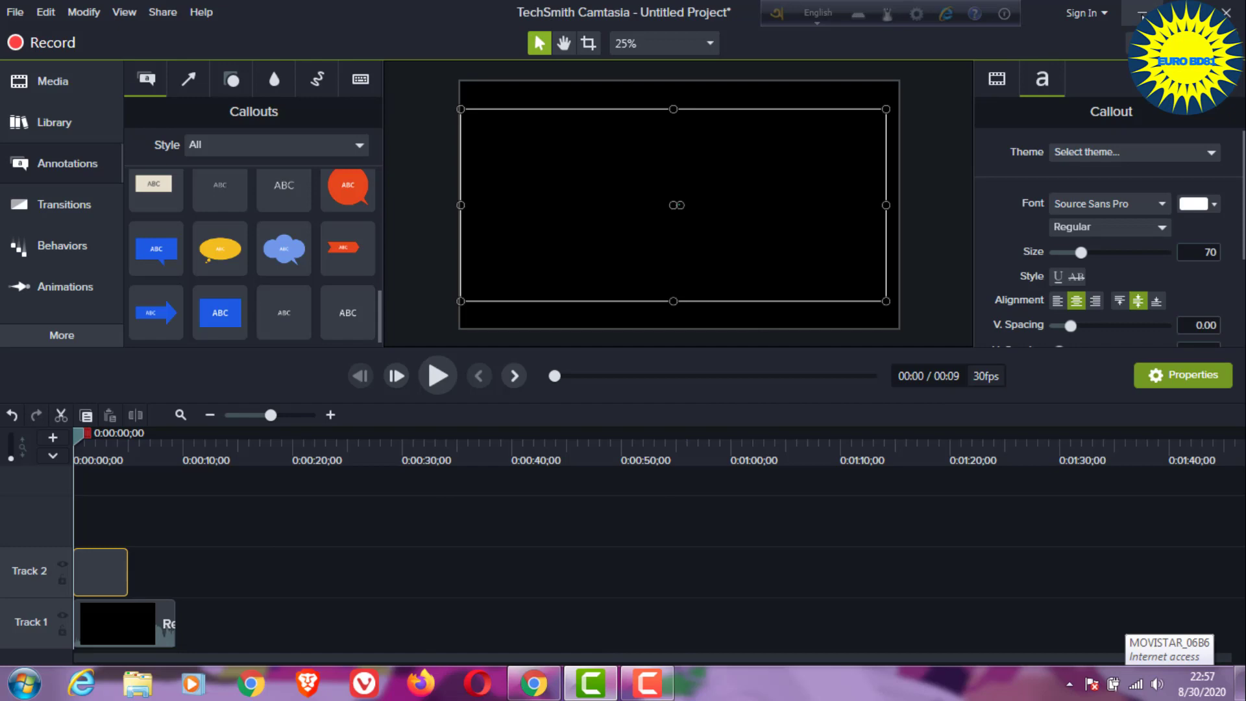
Step: Minimize Camtasia and copy the Bengali paragraph under "Hacking C" in the Gmail message again
left_click(1142, 13)
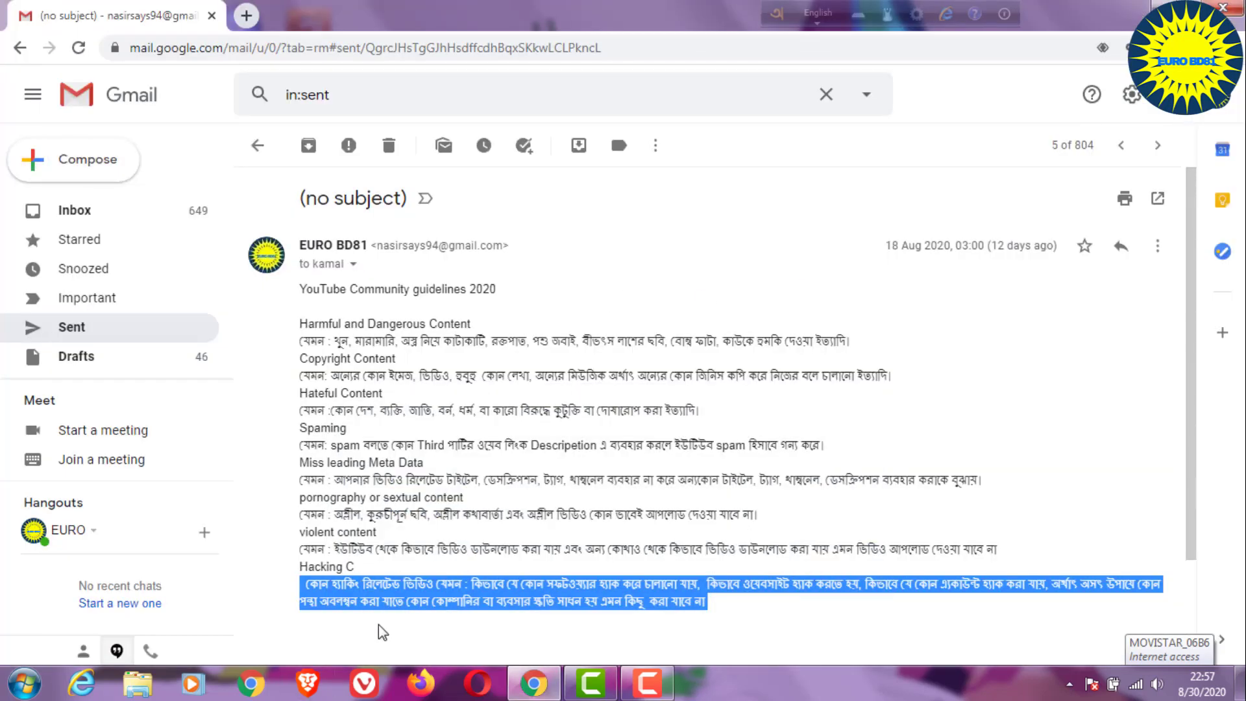
left_click(379, 624)
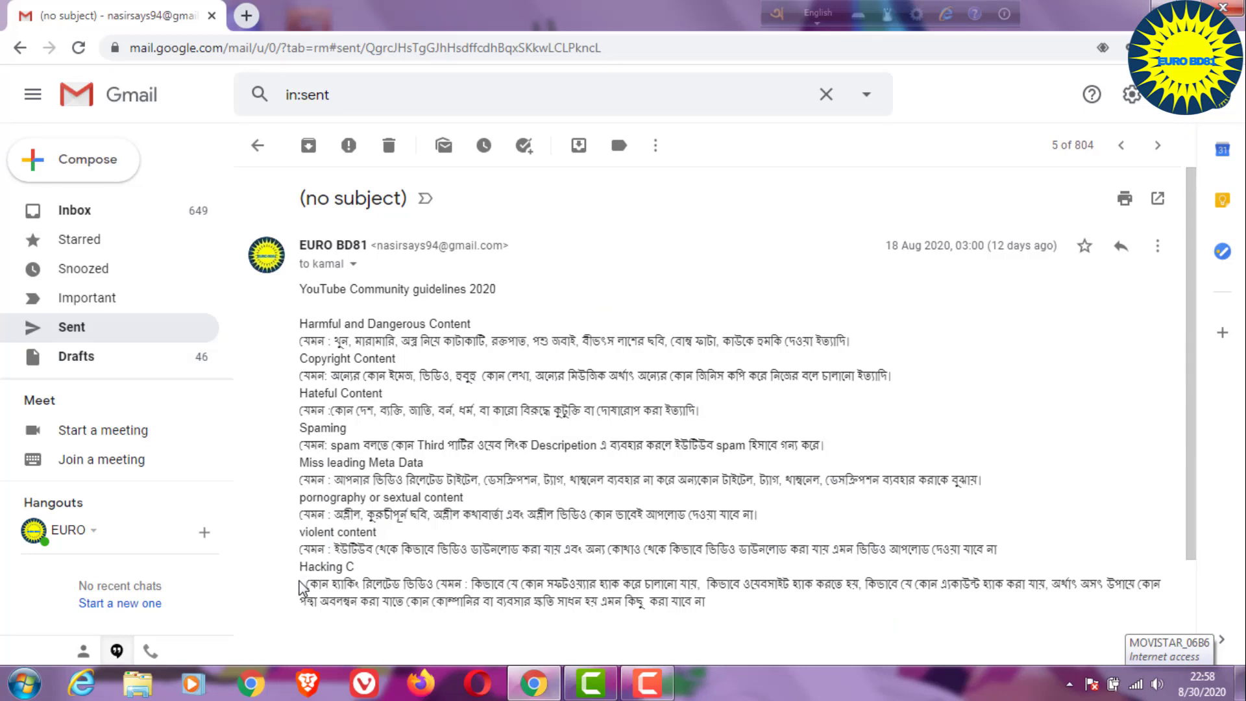
left_click_drag(302, 584, 467, 627)
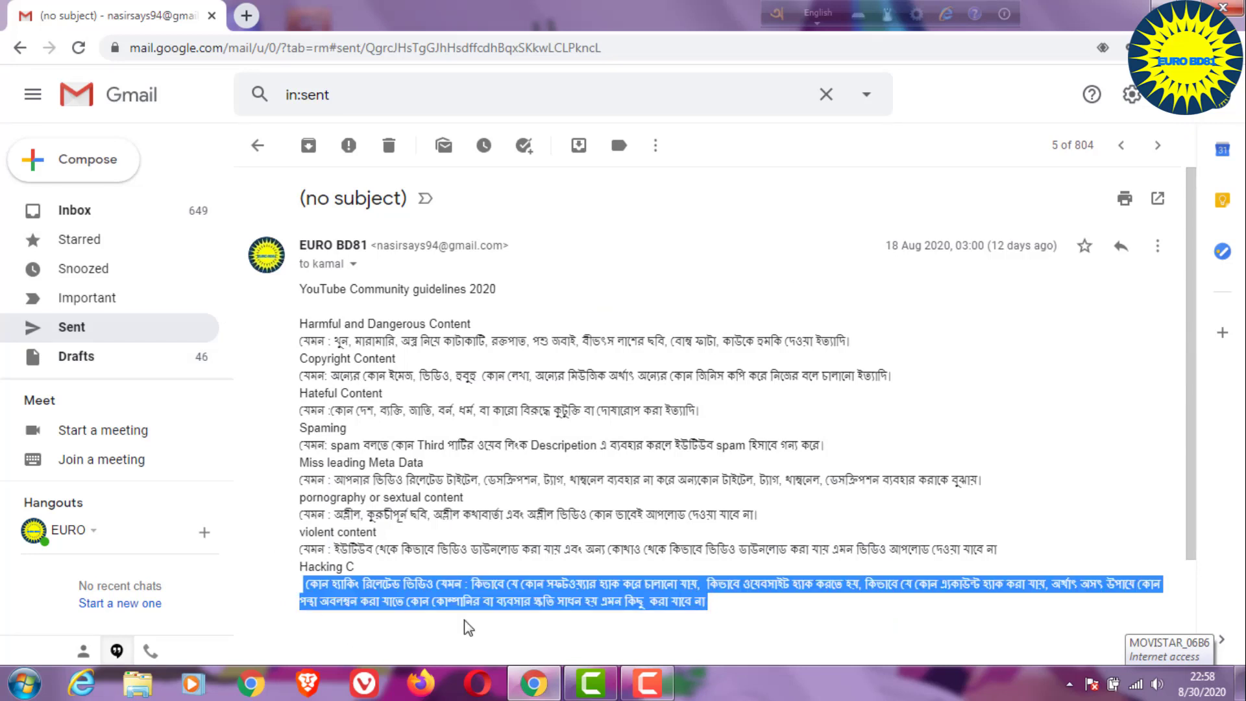
right_click(414, 592)
left_click(475, 507)
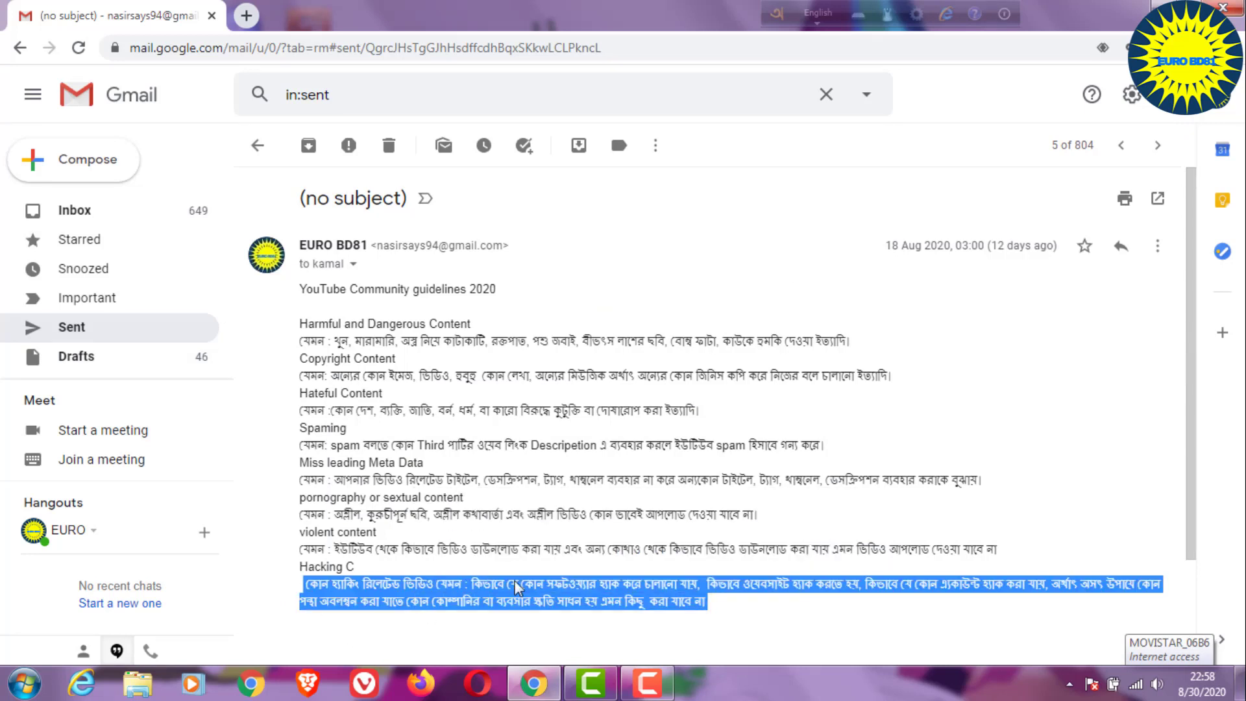
Step: Paste the copied Bengali paragraph into the Camtasia text callout and widen the callout slightly
left_click(591, 683)
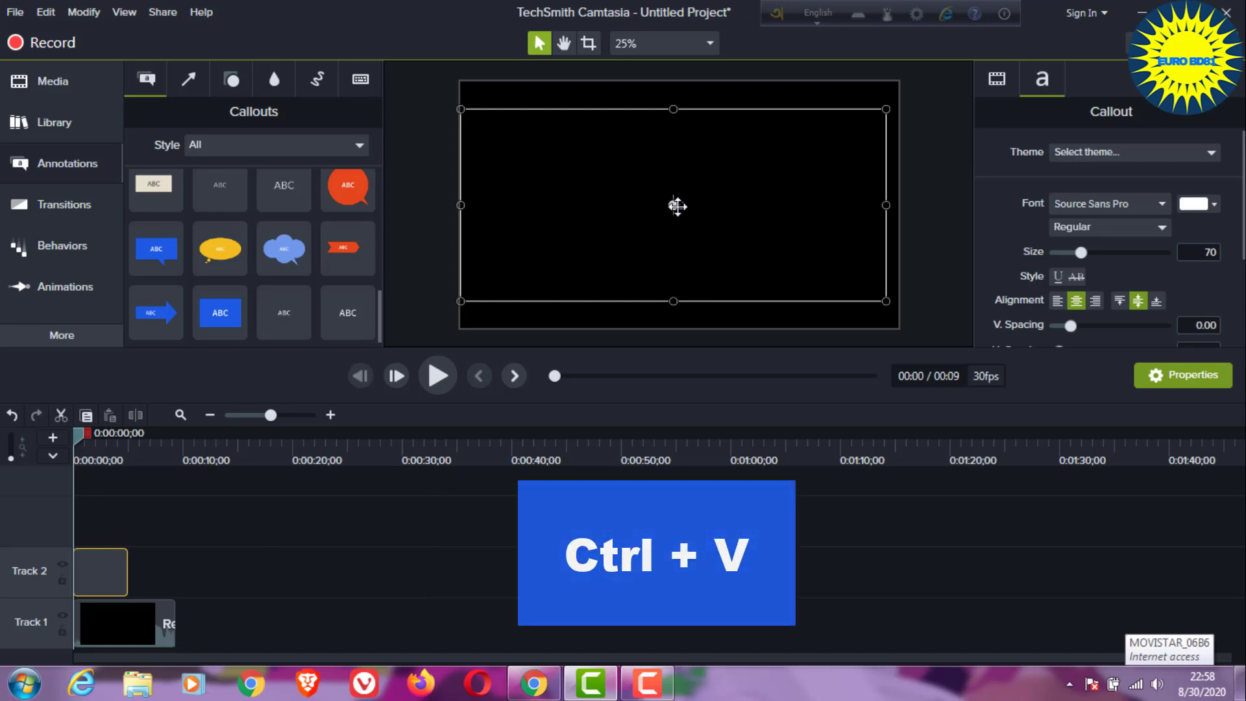
key("ctrl+v")
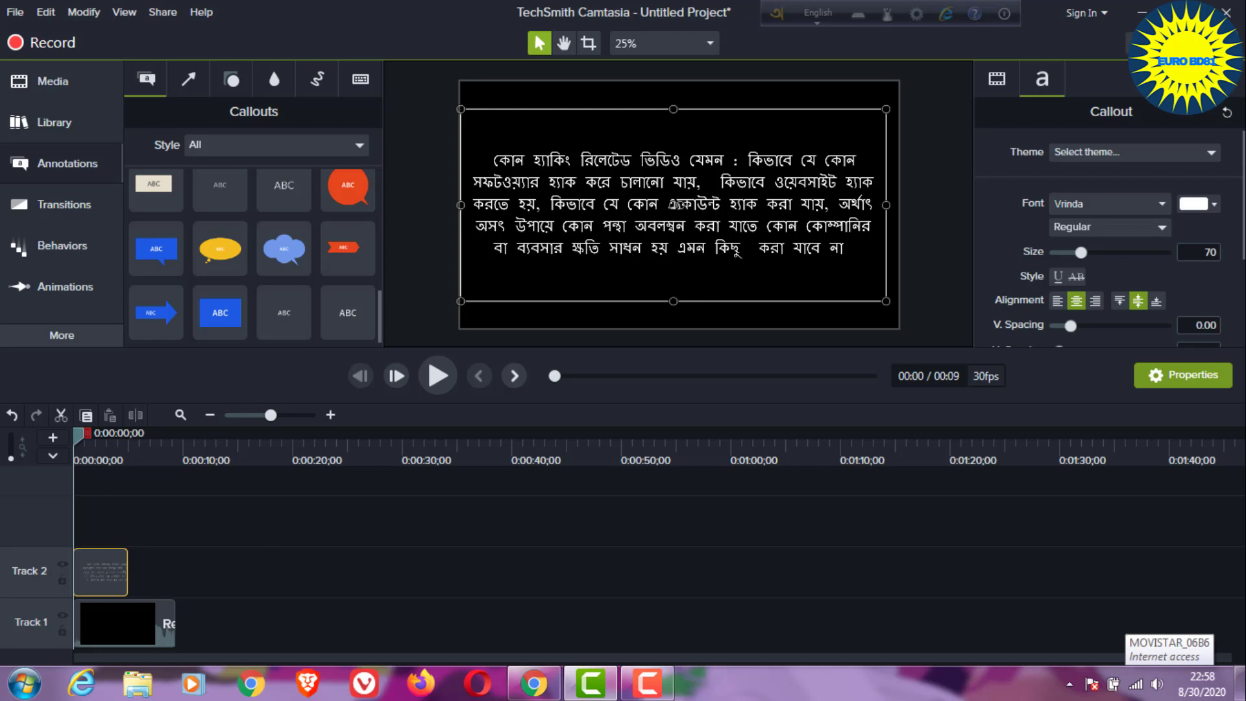
left_click_drag(887, 205, 888, 205)
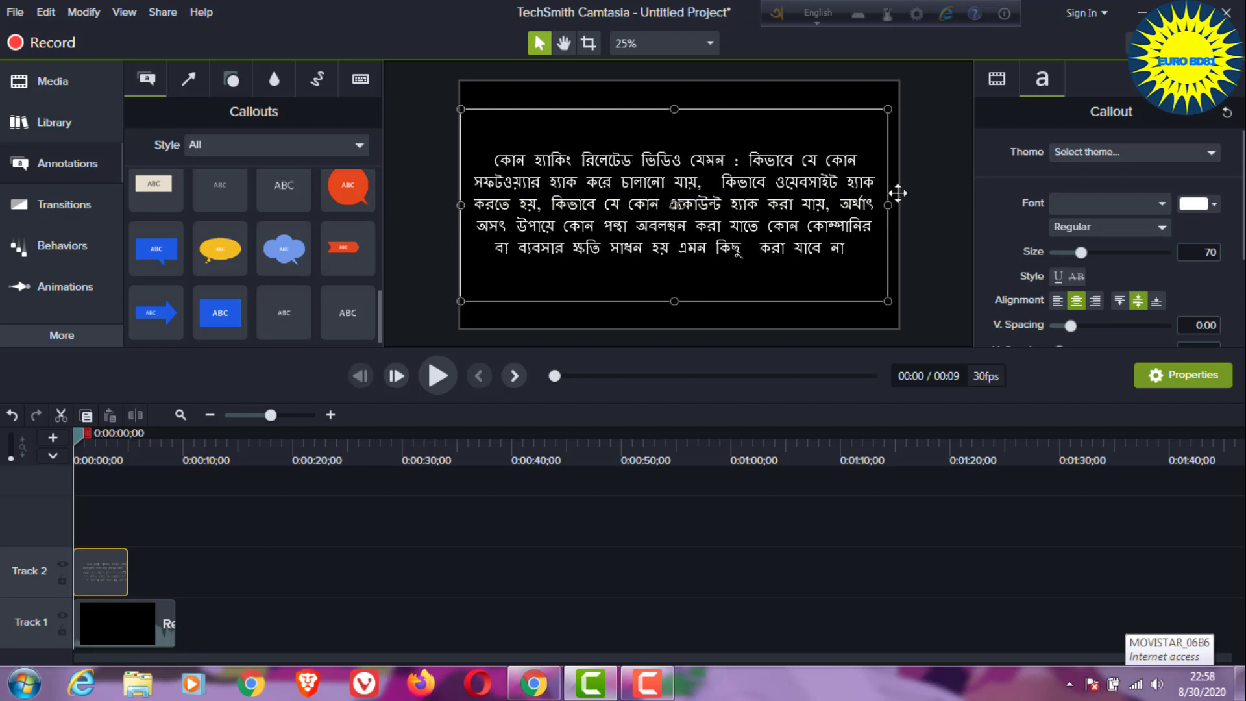
Step: Try red and dark brownish-grey shades for the callout text and settle on a pale pink font colour
left_click(1215, 204)
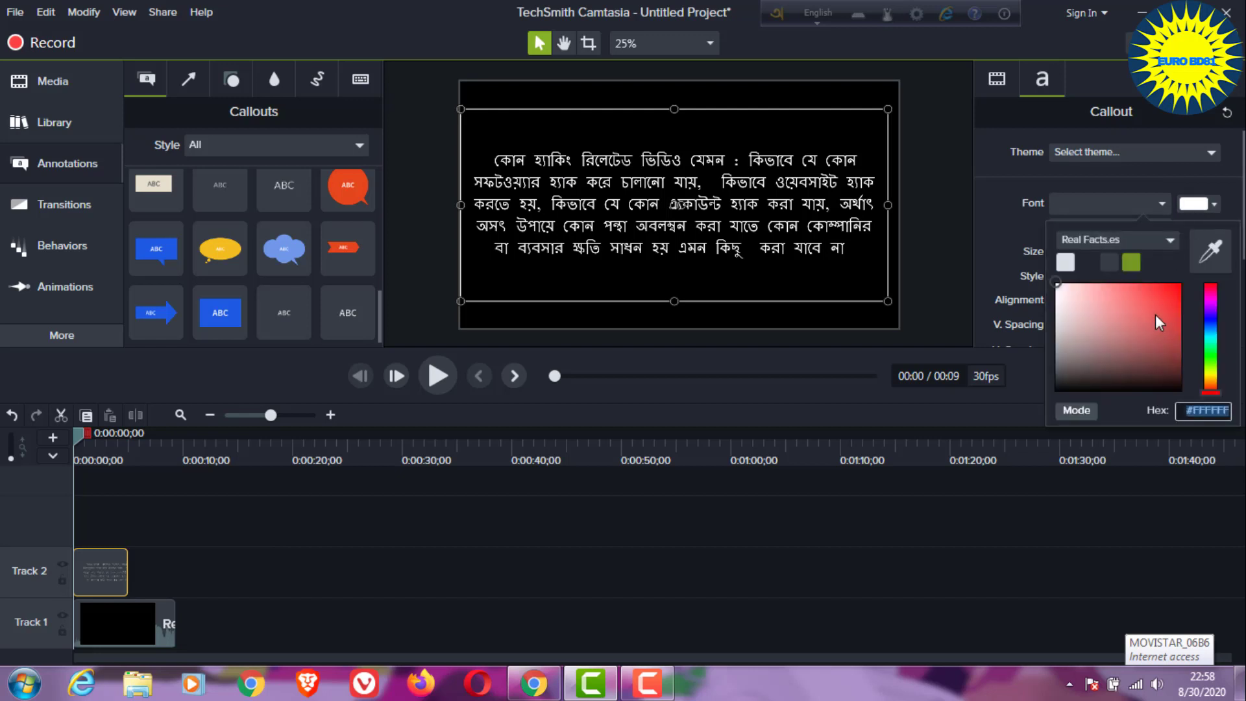
left_click(1166, 301)
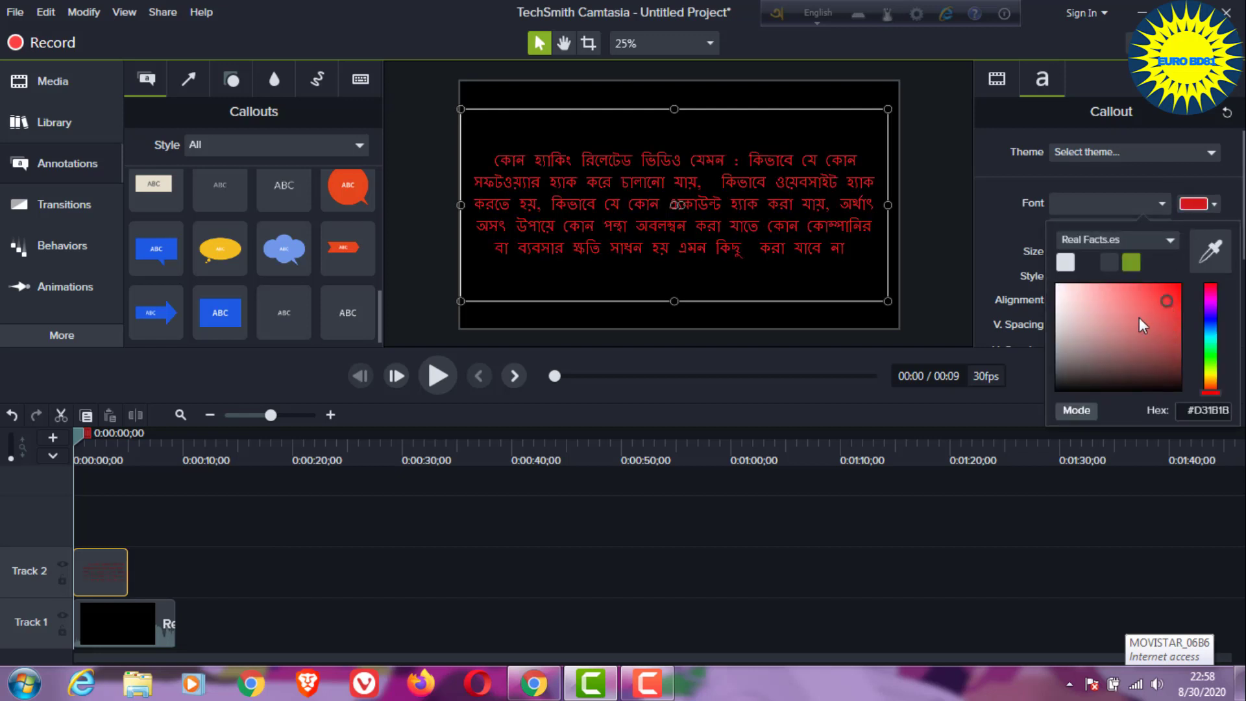
left_click(1088, 322)
left_click(1077, 354)
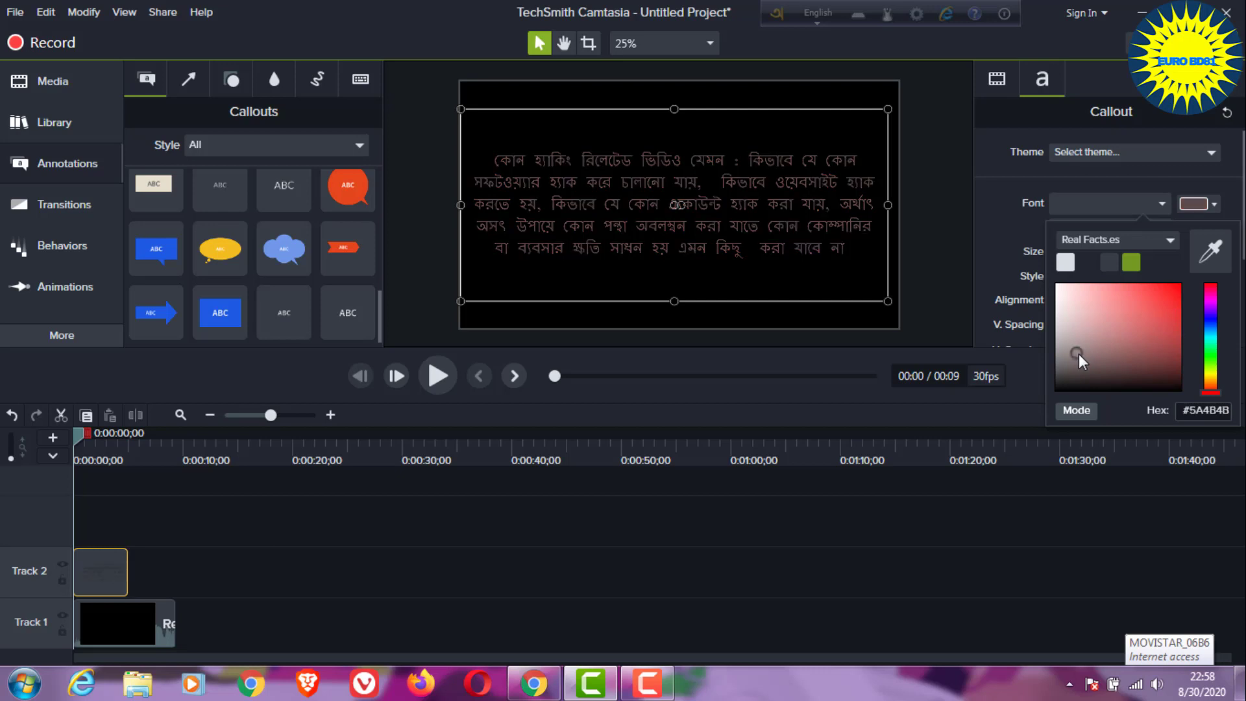
left_click(1074, 303)
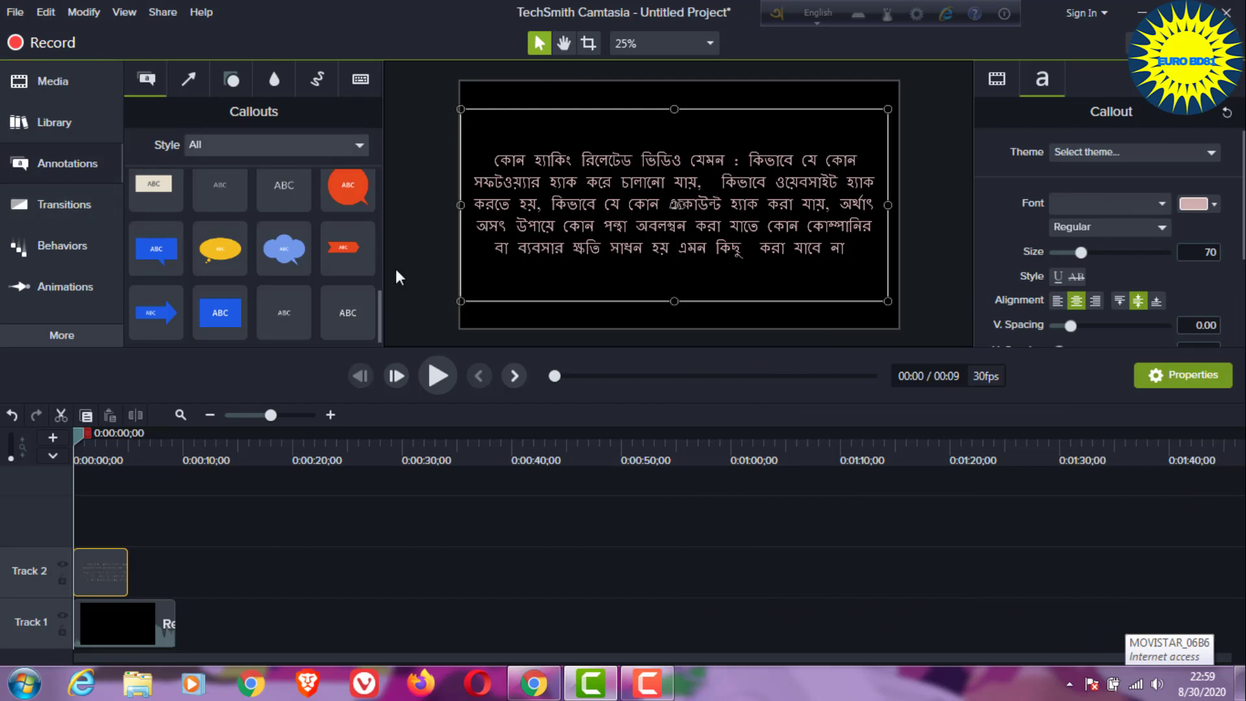
Step: Look through the callout styles and examine the Lower Thirds assets in the Camtasia 2019 library
left_click_drag(379, 302, 371, 177)
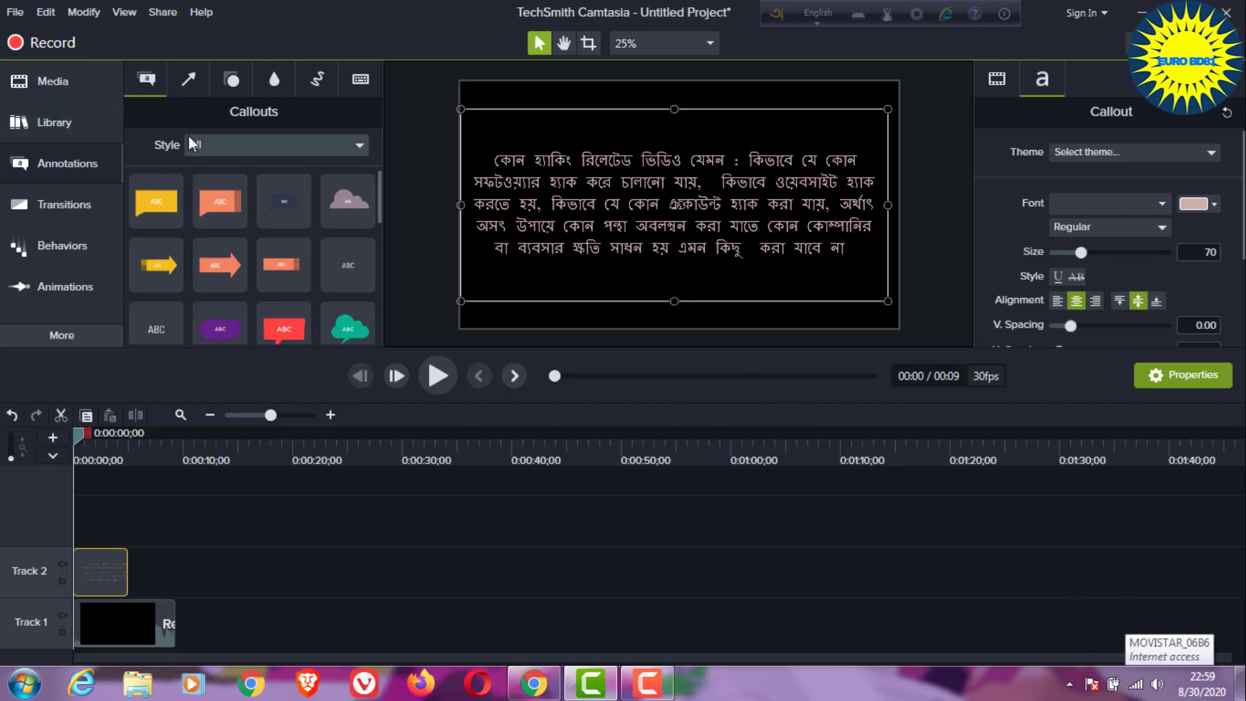
left_click(45, 122)
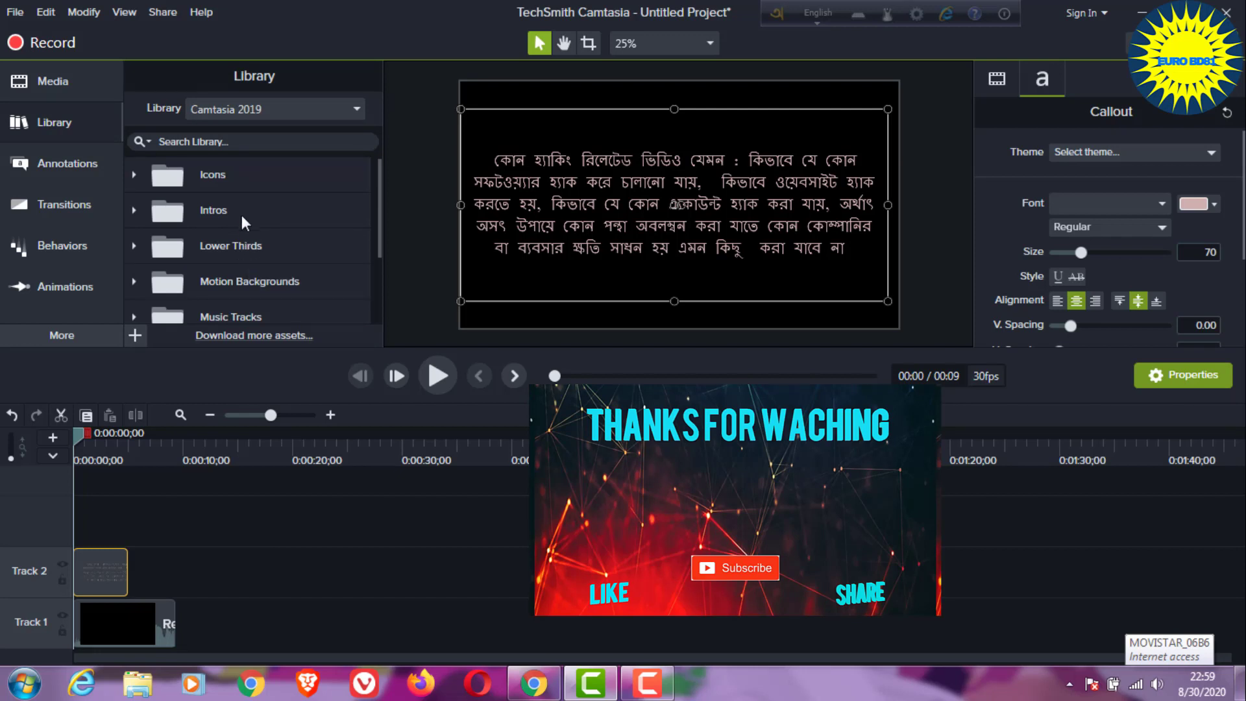
double_click(239, 247)
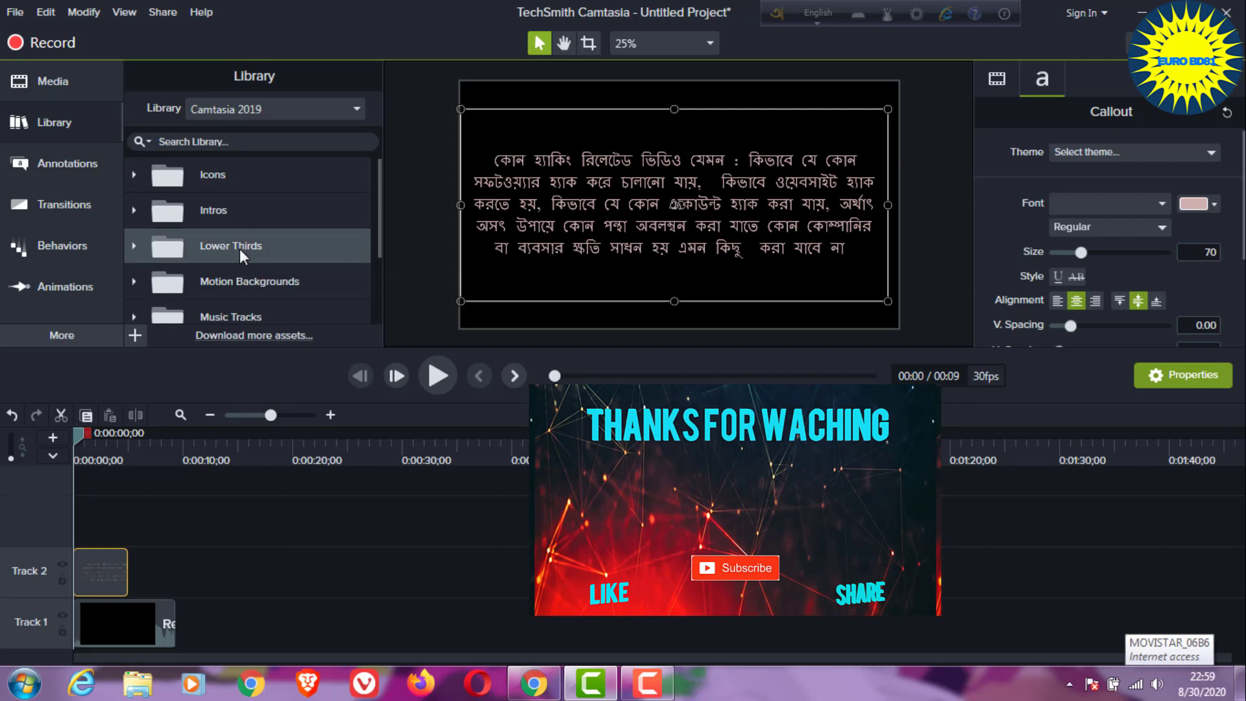
left_click_drag(377, 172, 375, 279)
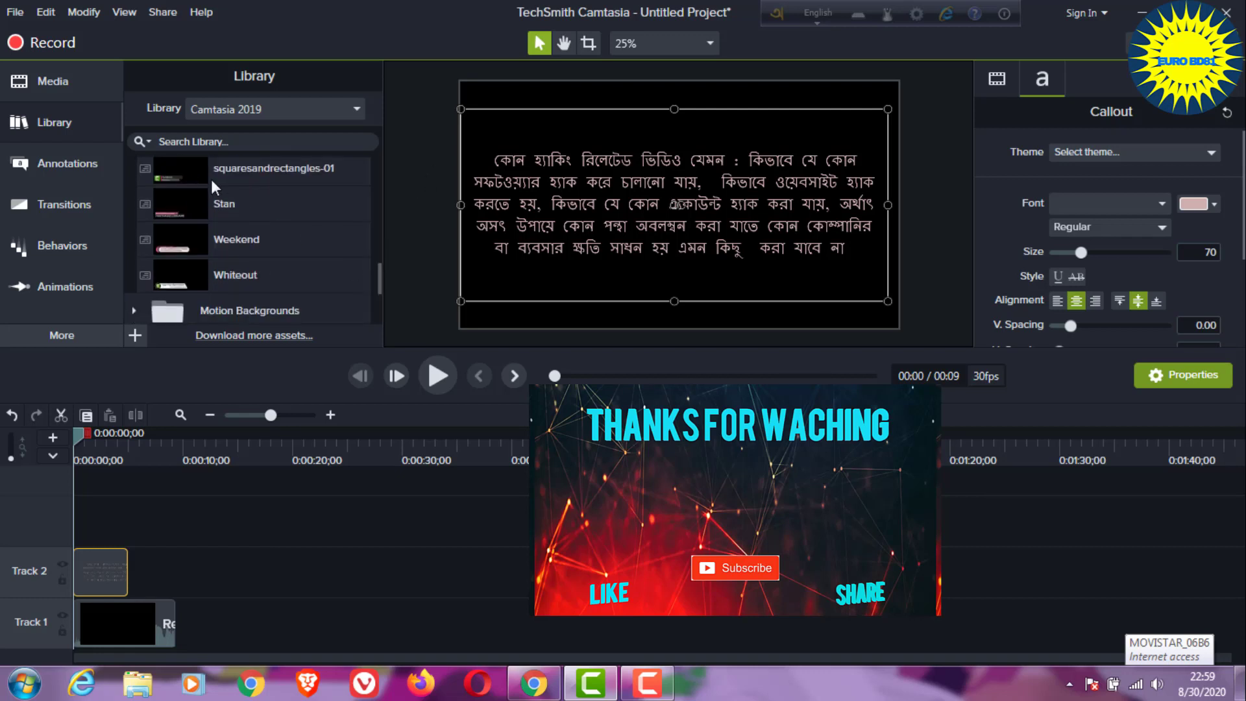
left_click(47, 122)
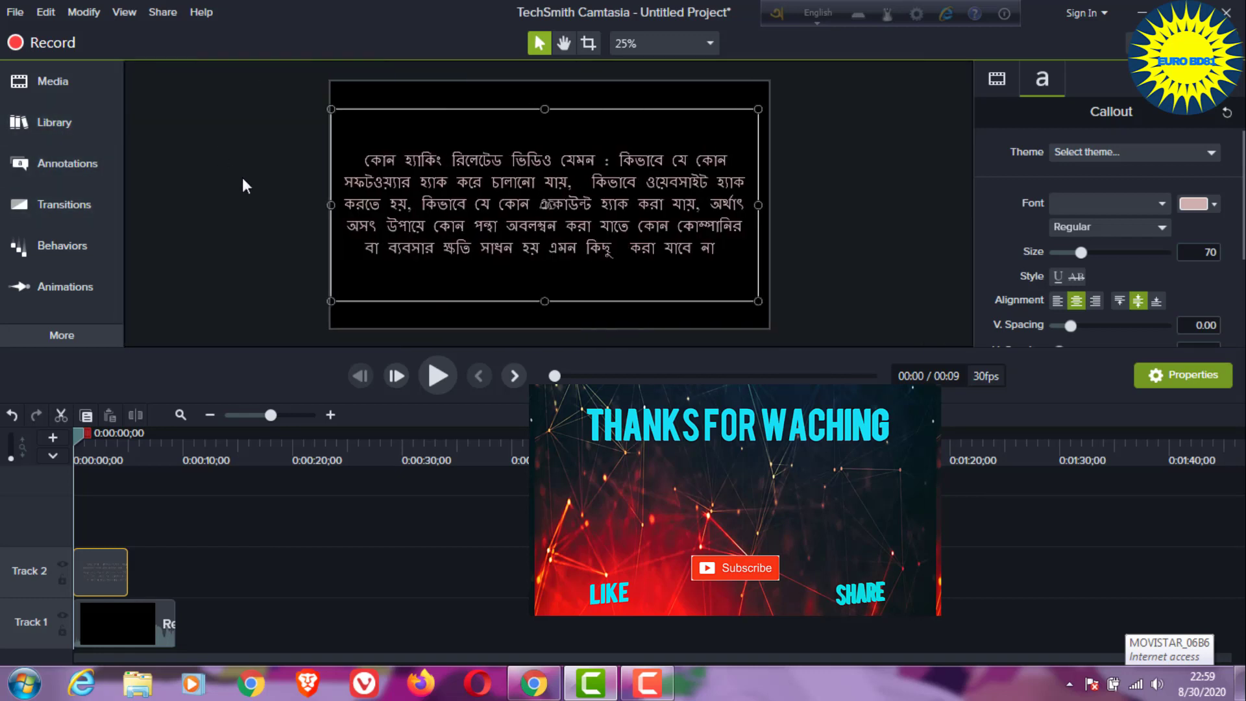
left_click(67, 118)
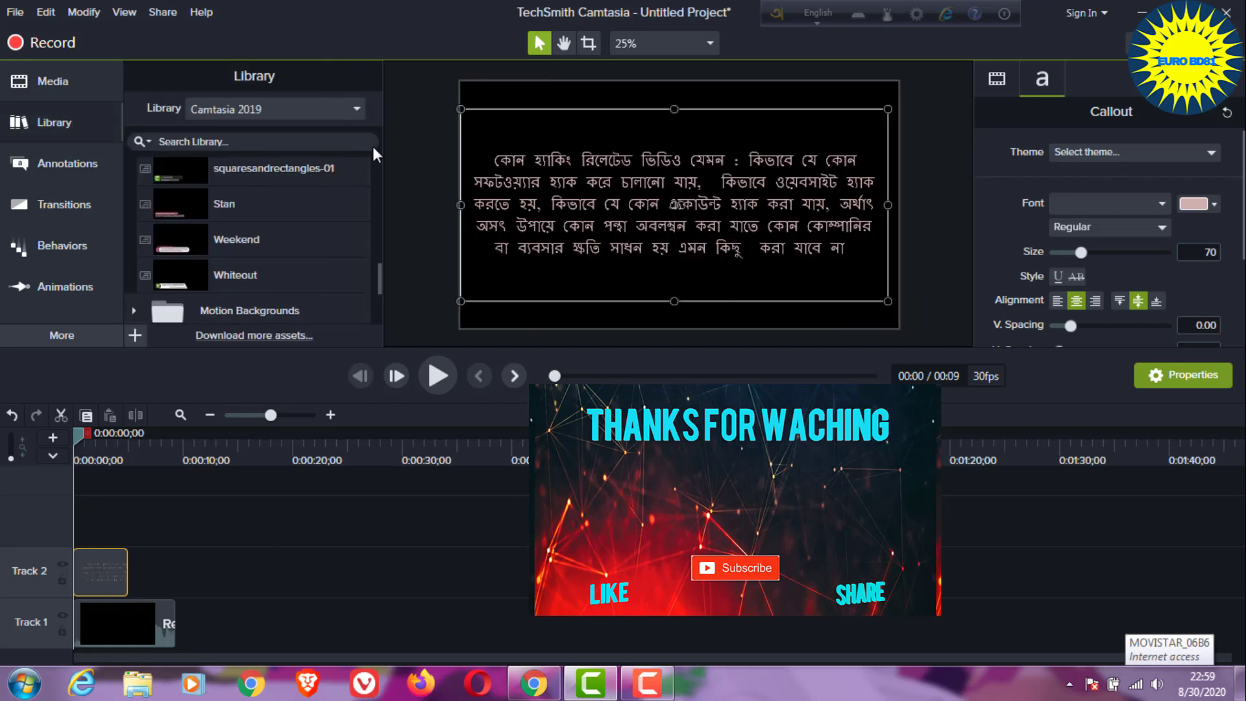
left_click_drag(377, 273, 370, 142)
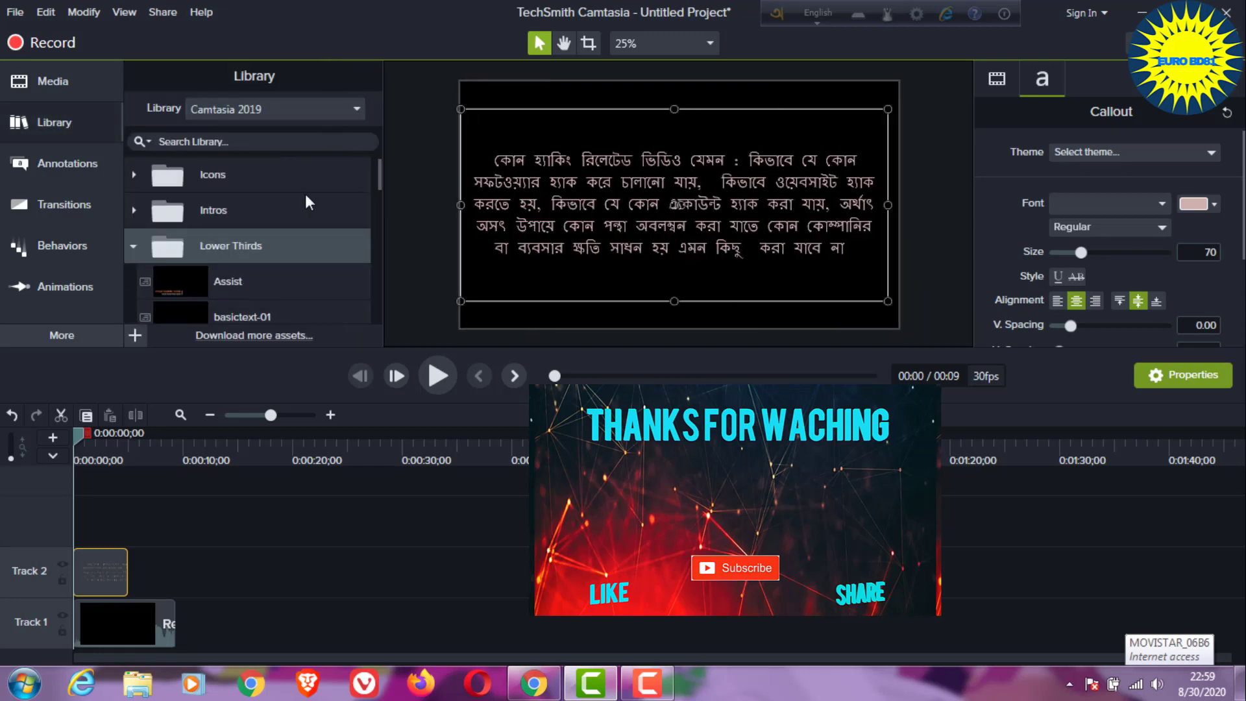
Step: Expand the library's Intros folder, examine its title and intro clips, and collapse the folder again
left_click(215, 207)
double_click(216, 210)
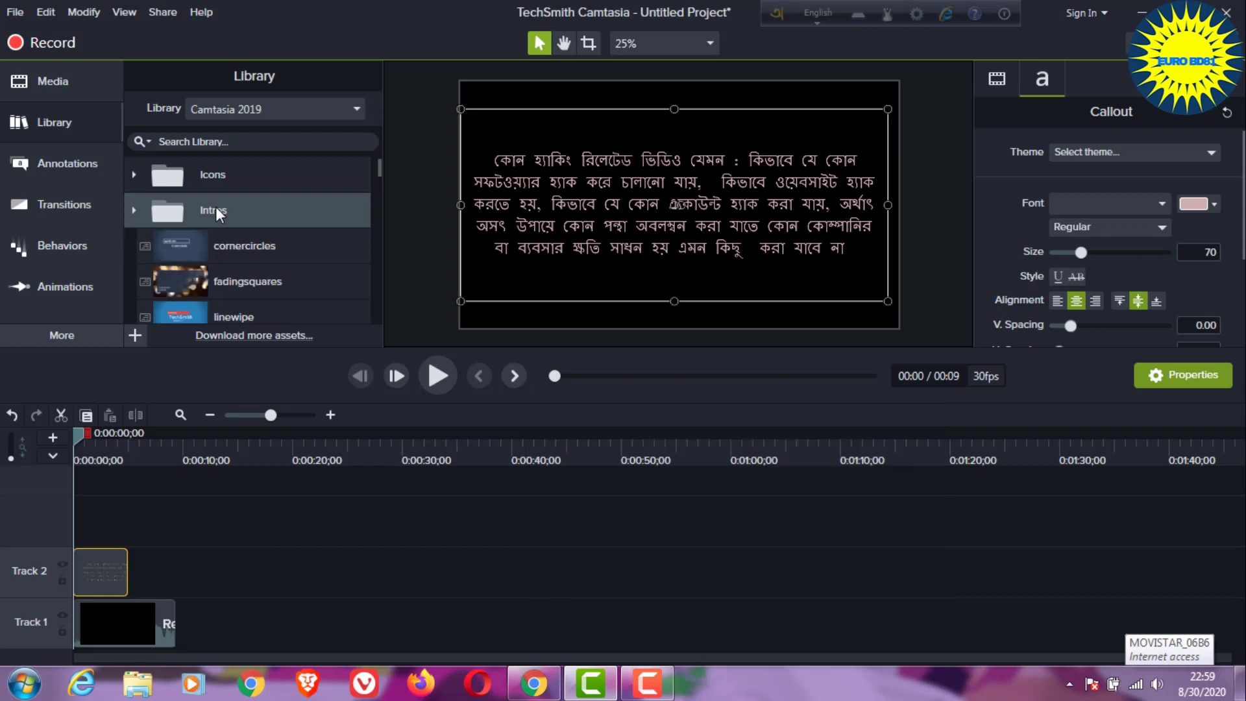
scroll(226, 253, "down", 3)
scroll(227, 249, "down", 2)
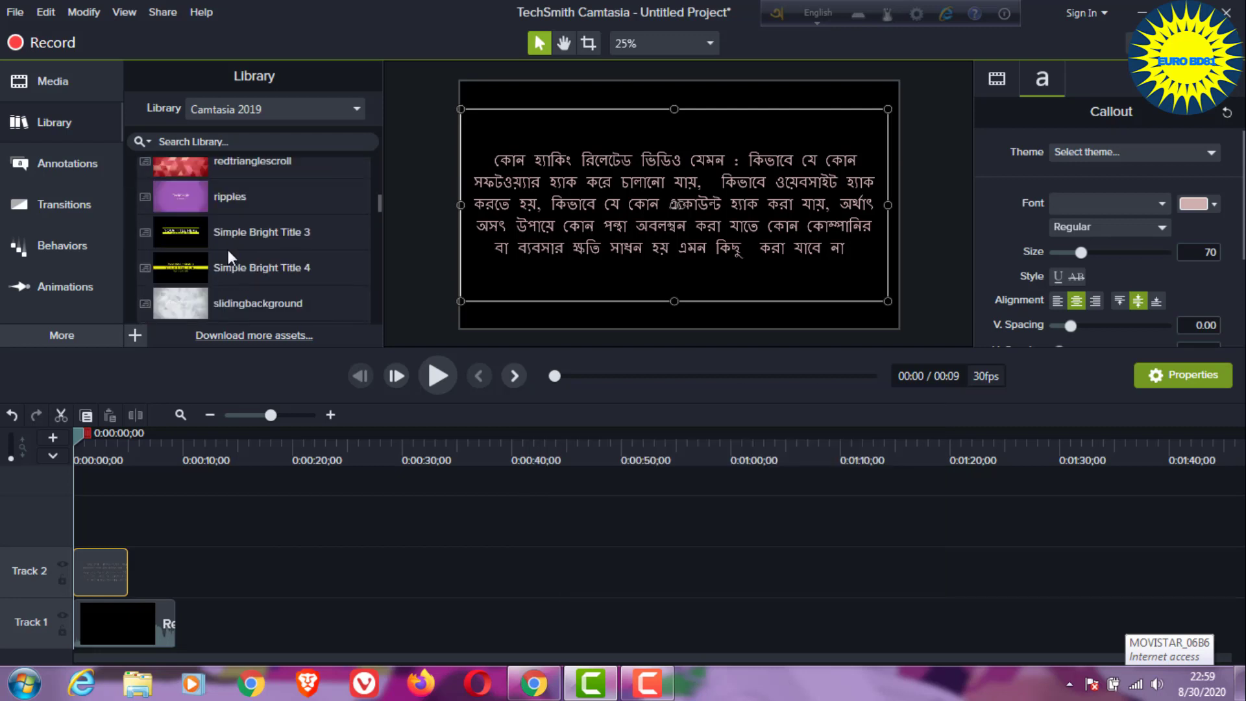
scroll(228, 250, "up", 5)
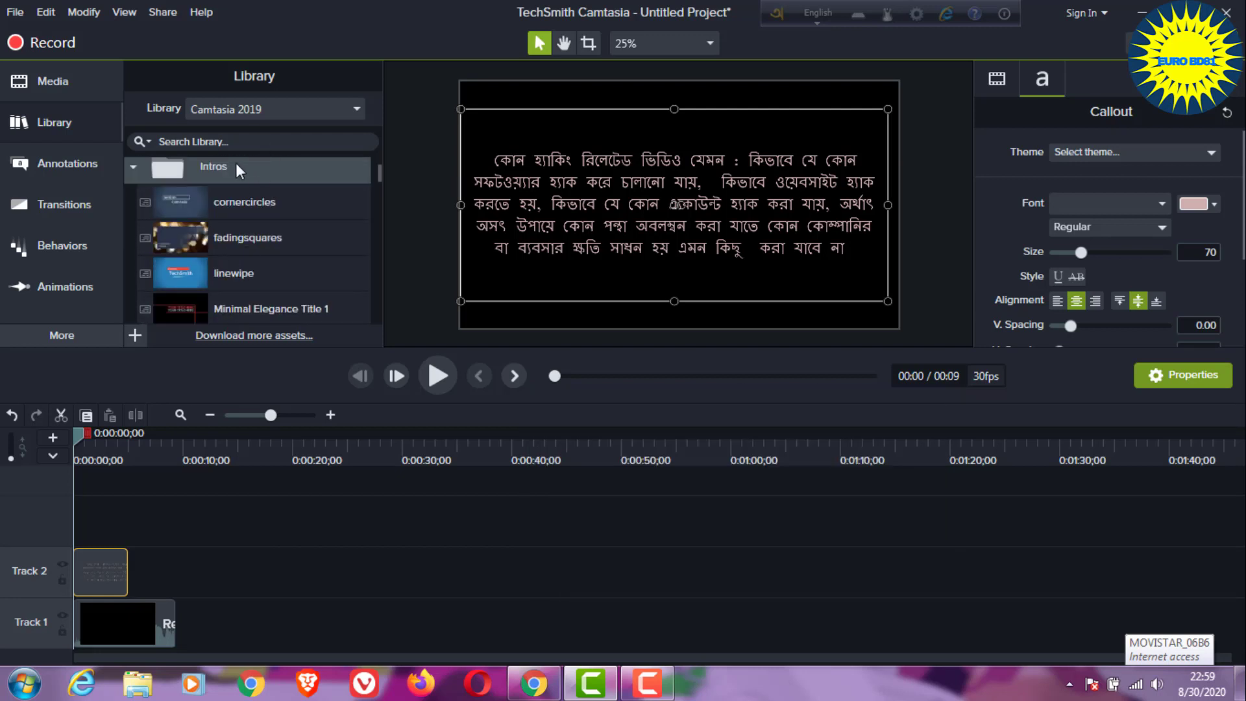
double_click(236, 166)
Step: Browse past the lower thirds, examine the Motion Backgrounds clips in the library, and close the library
scroll(327, 235, "down", 1)
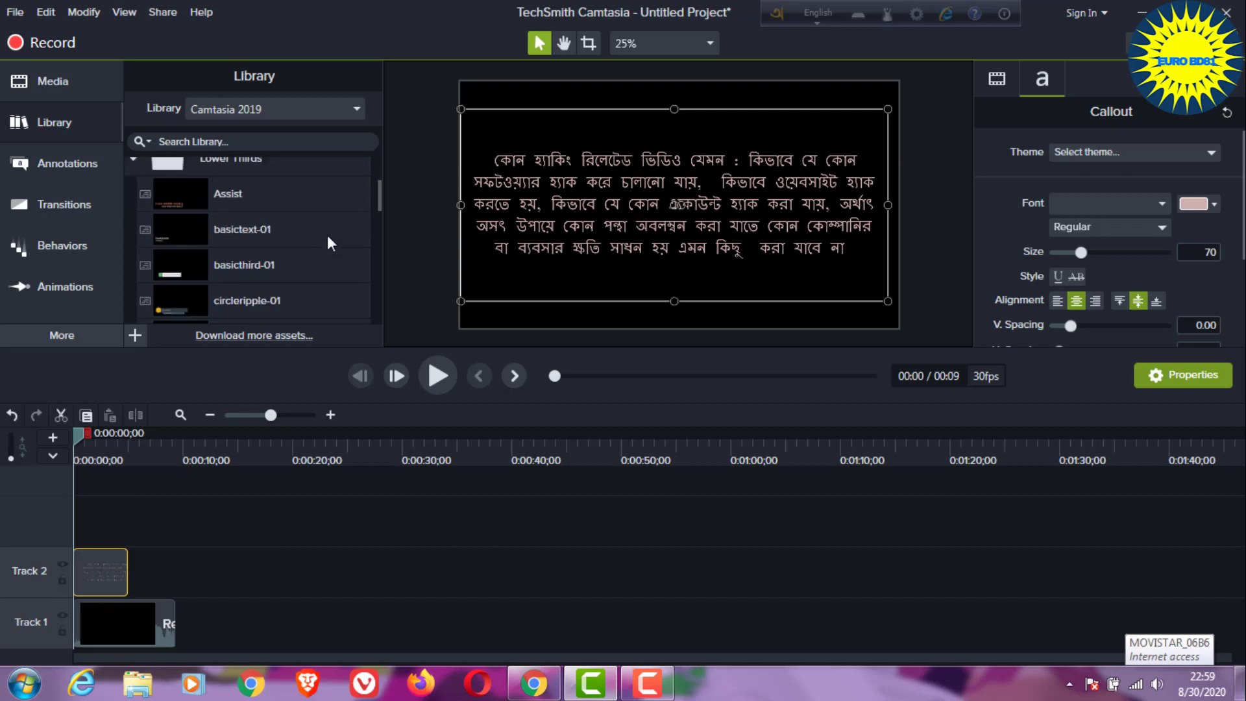
scroll(328, 235, "down", 4)
scroll(327, 235, "down", 3)
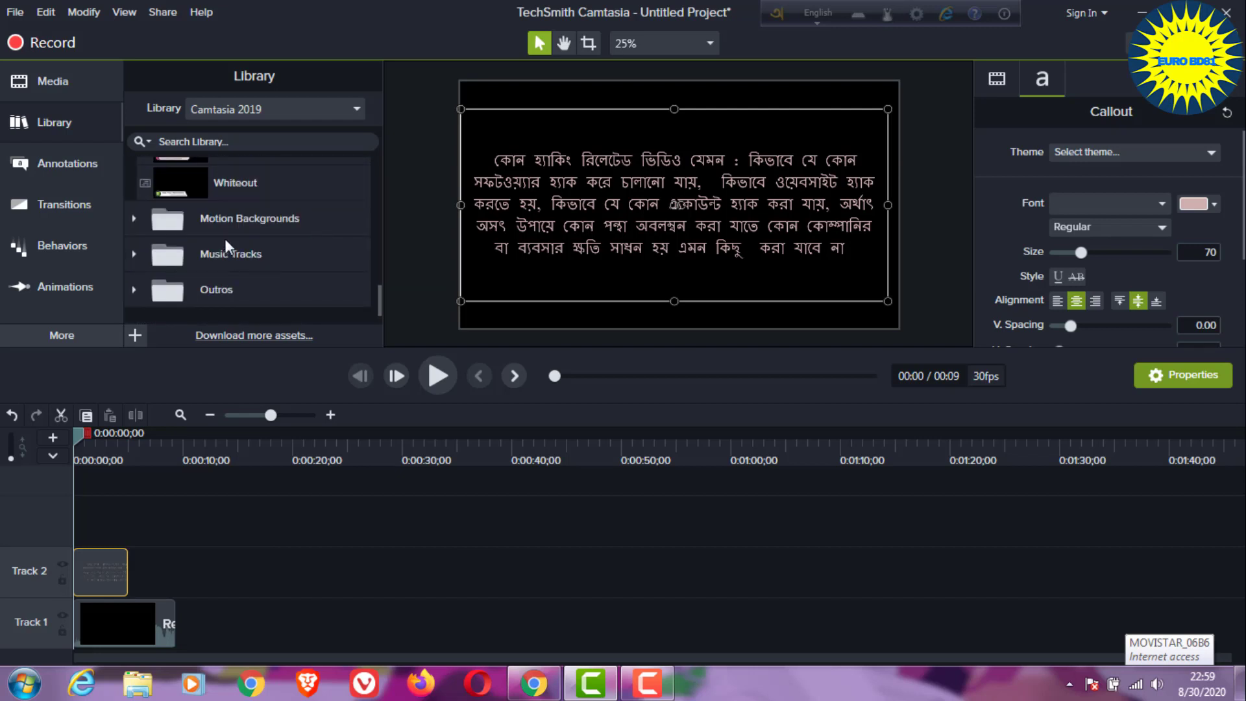
double_click(237, 222)
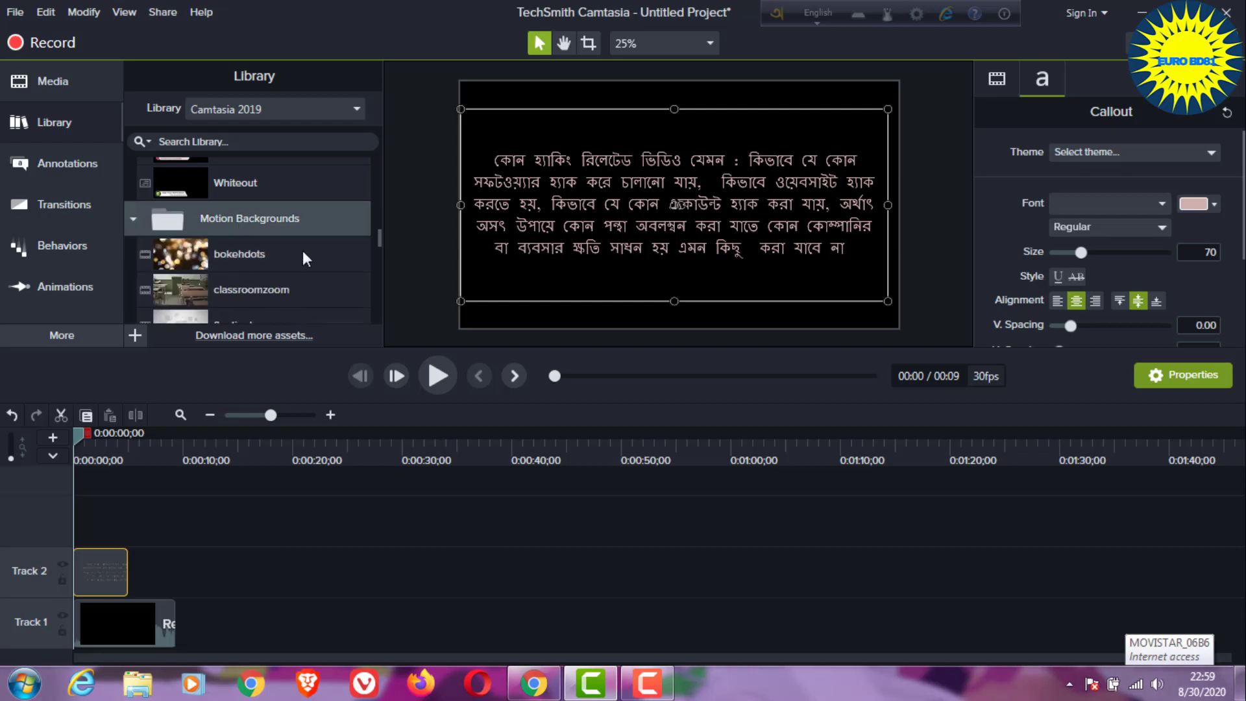
scroll(302, 250, "down", 5)
scroll(302, 249, "up", 3)
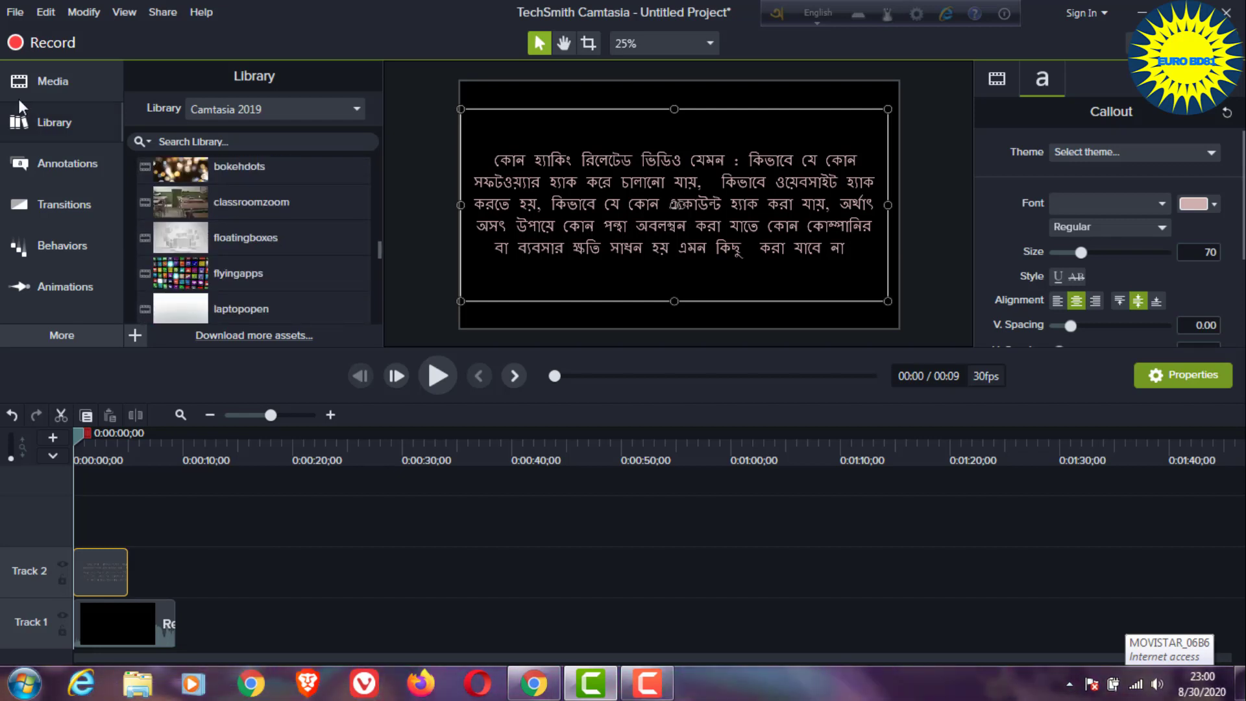
left_click(27, 119)
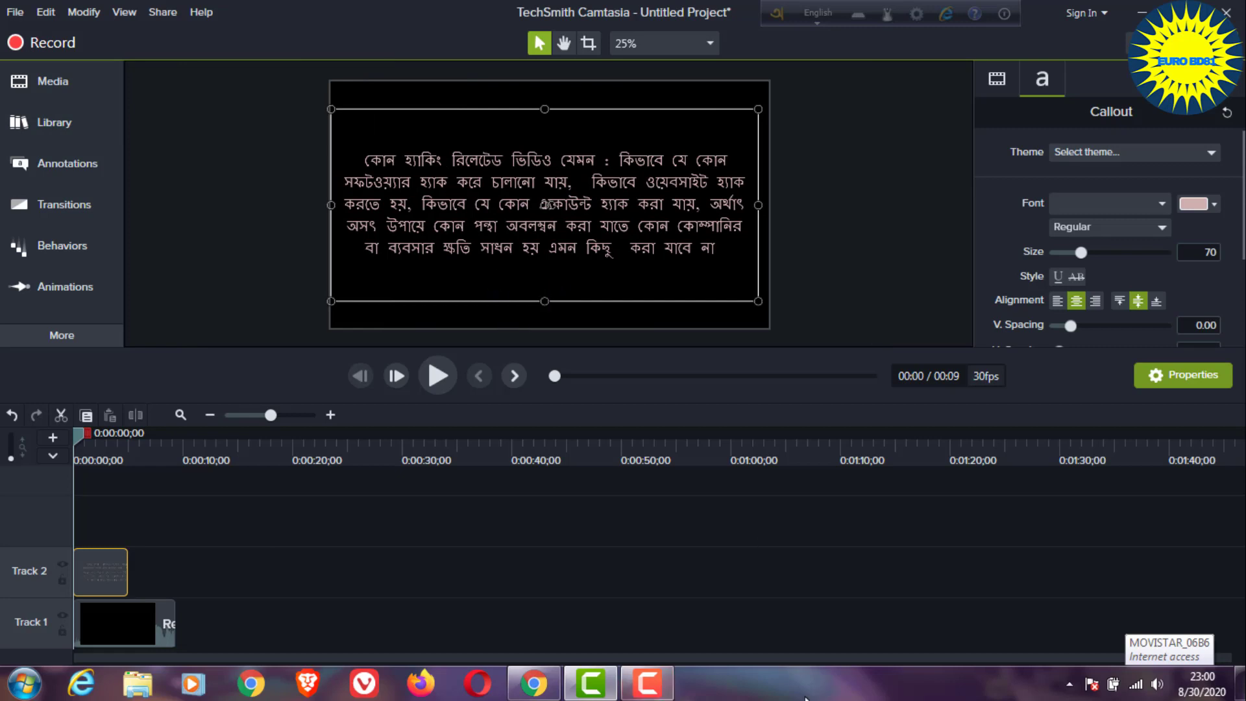
mouse_move(654, 695)
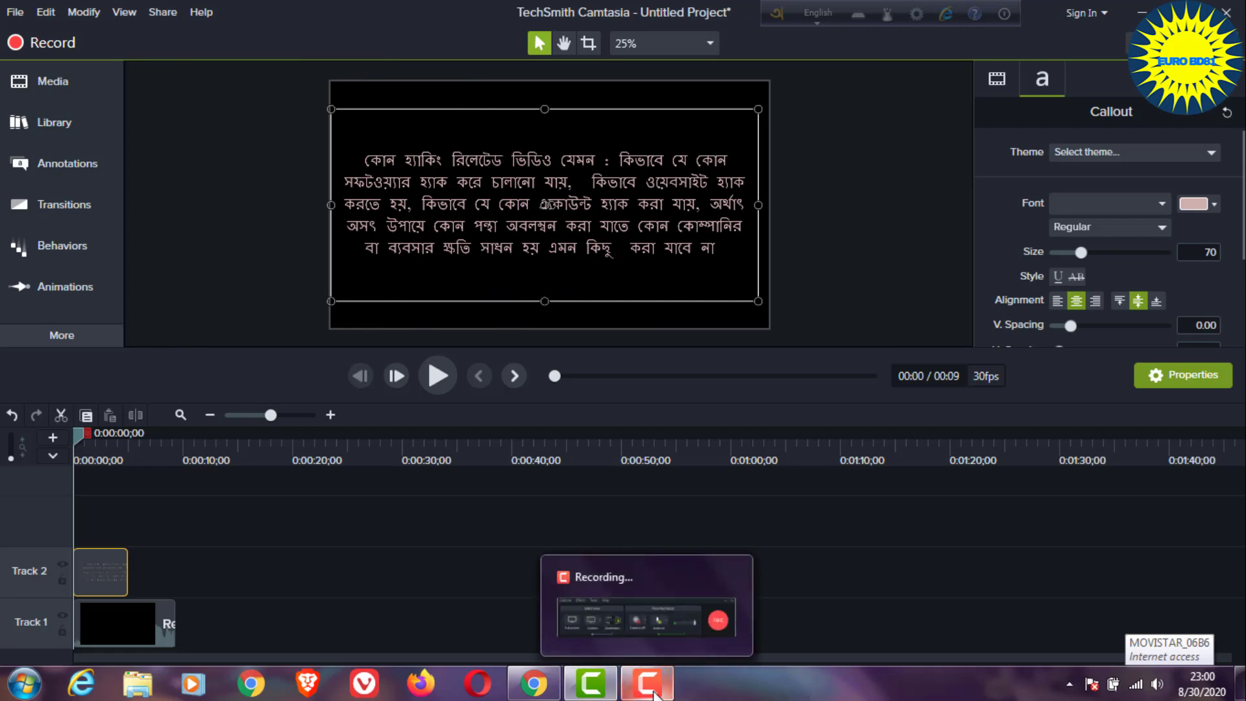